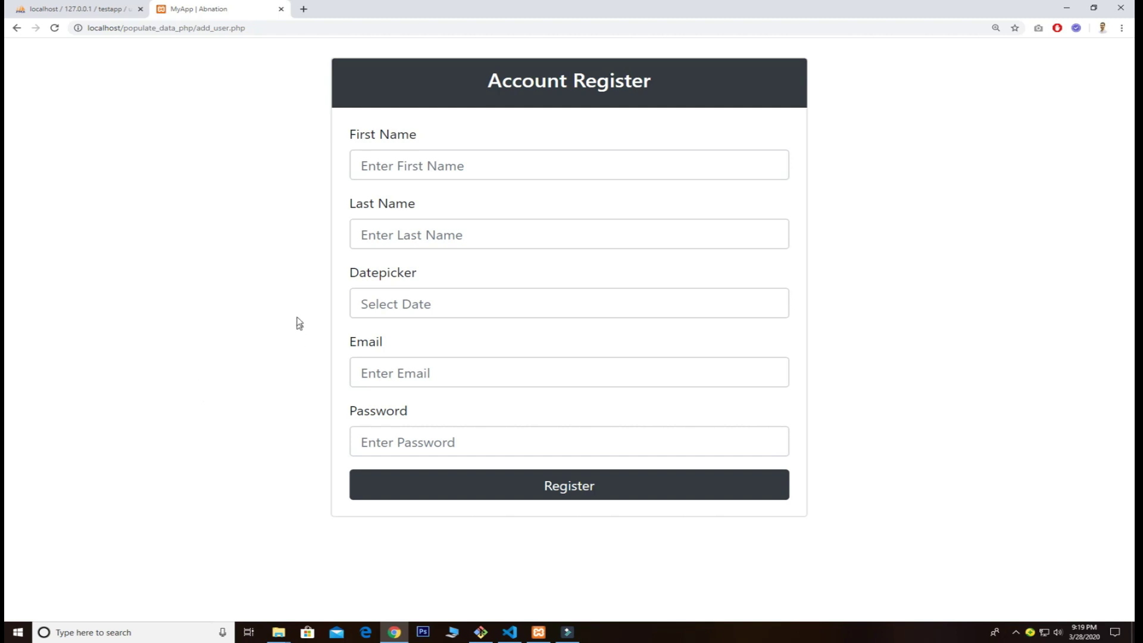
Submit the empty form to trigger validation, then open the Datepicker's March 2020 calendar
left_click(554, 487)
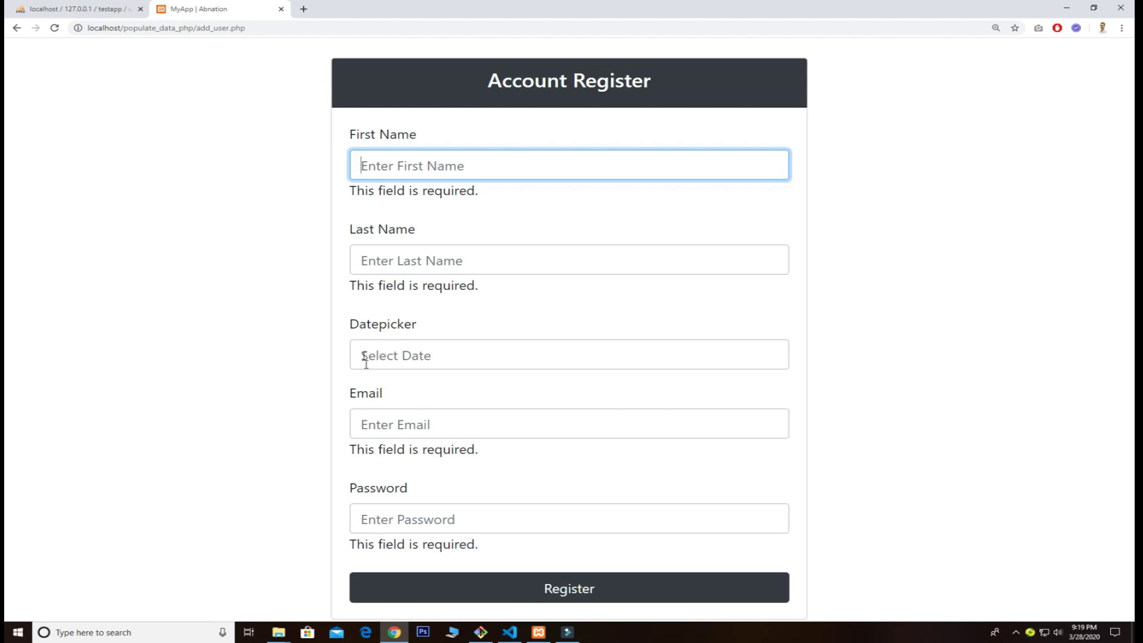
left_click(399, 357)
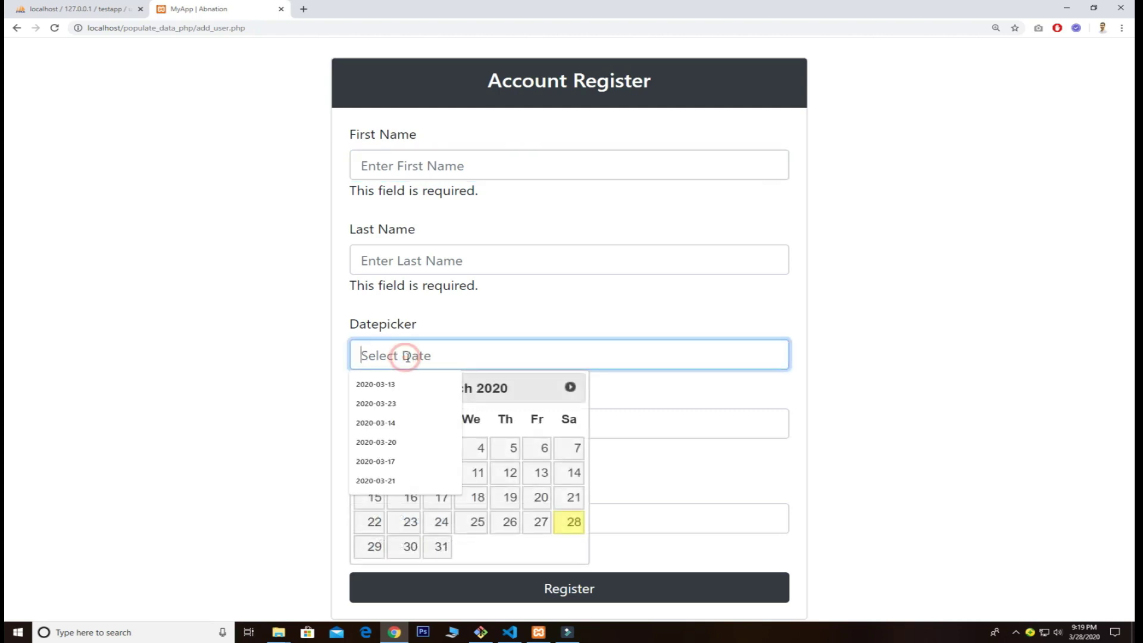
left_click(531, 391)
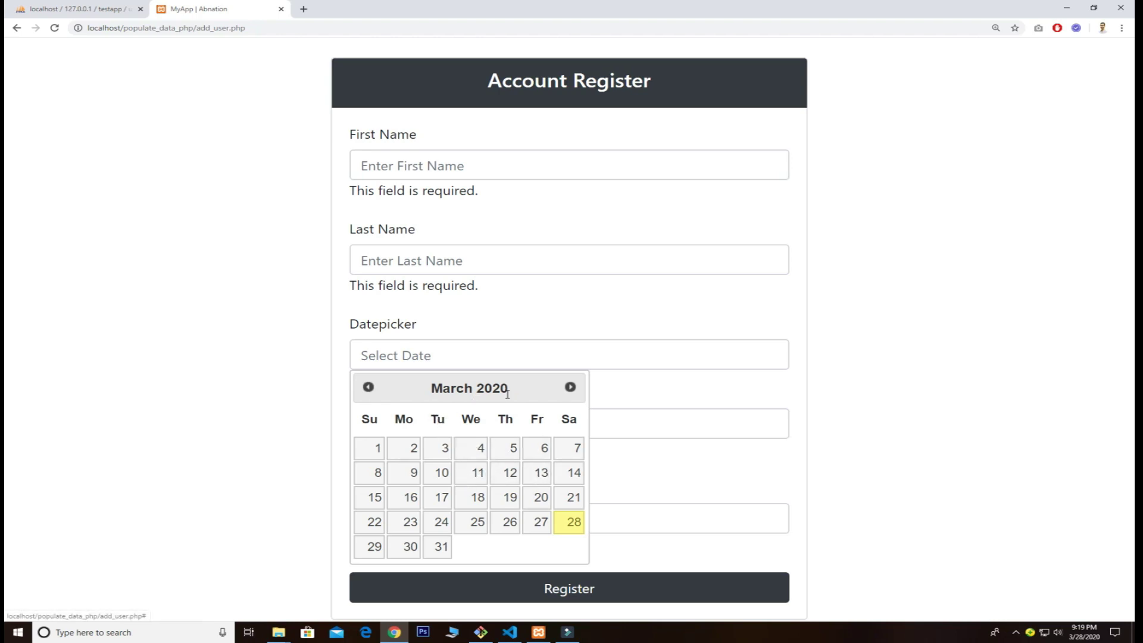
Enter the first and last names and move on to the date field
left_click(289, 327)
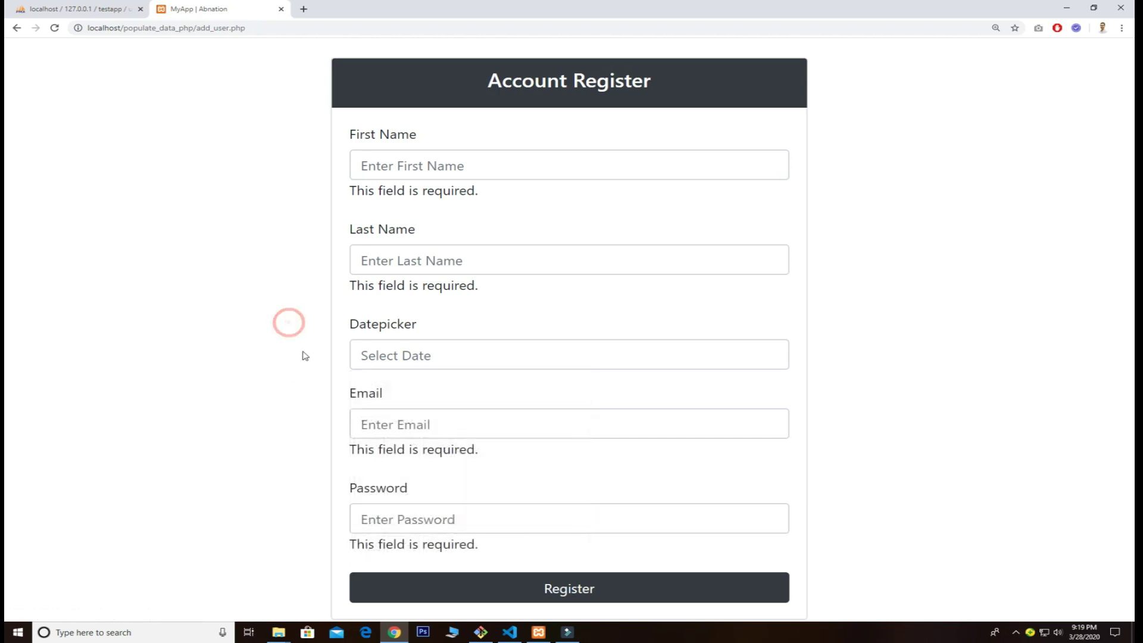
left_click(426, 166)
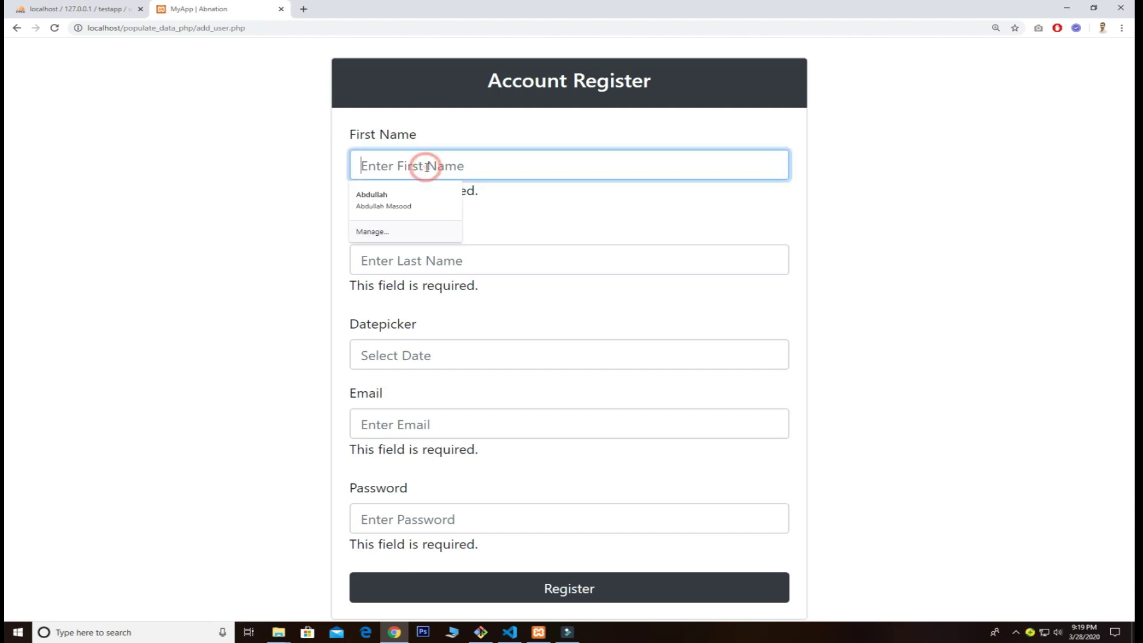
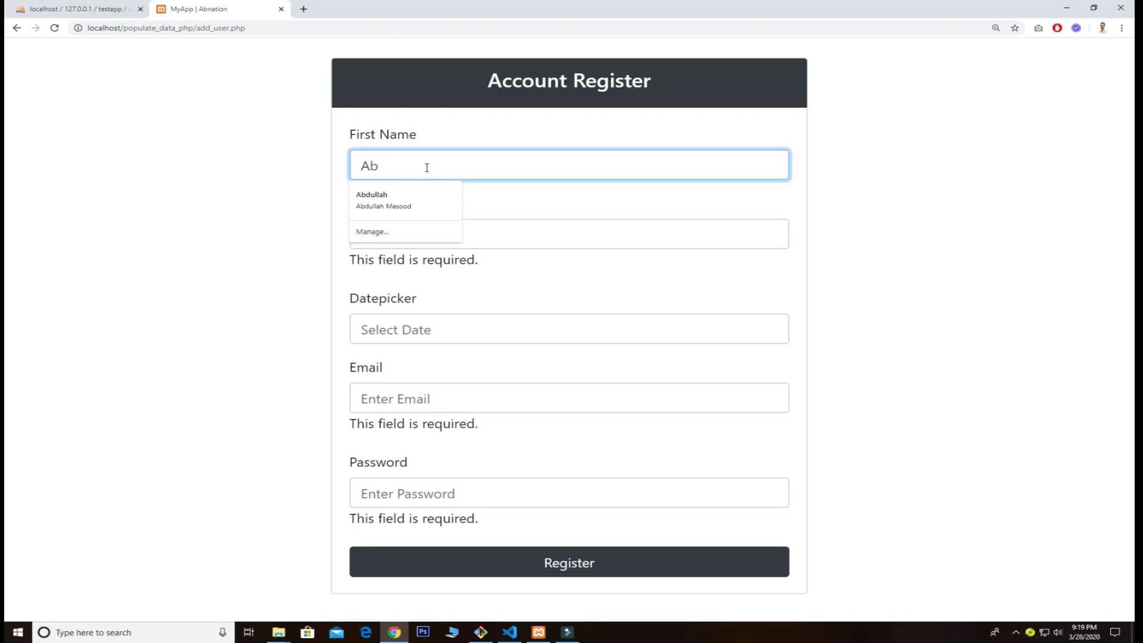
key("Tab")
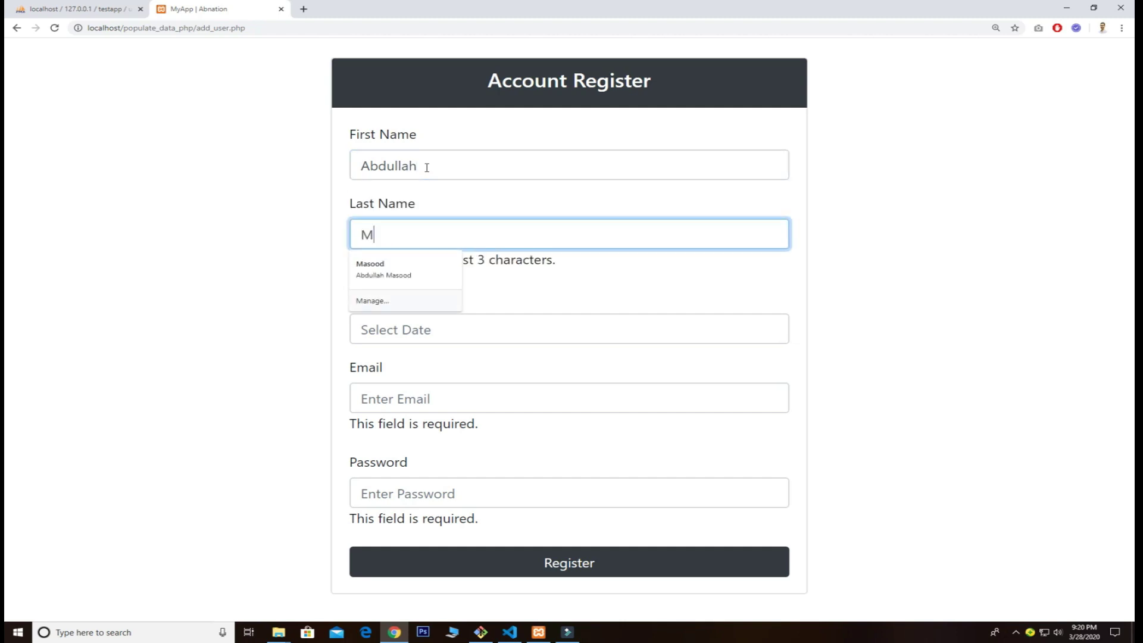
key("Tab")
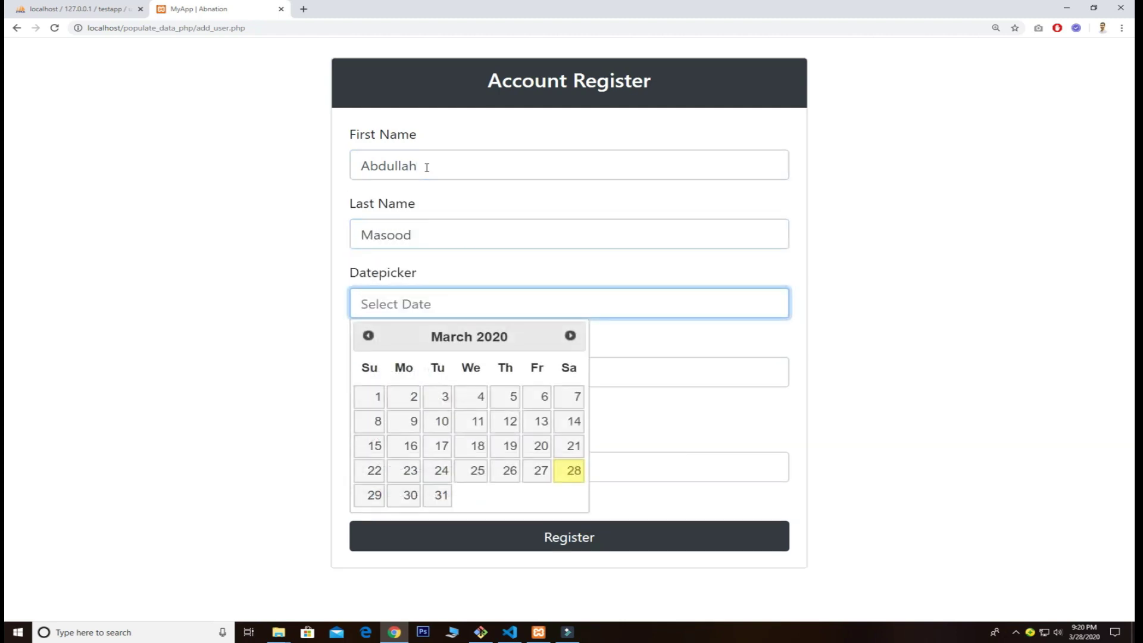
Pick March 24, 2020 in the Datepicker calendar
left_click(310, 268)
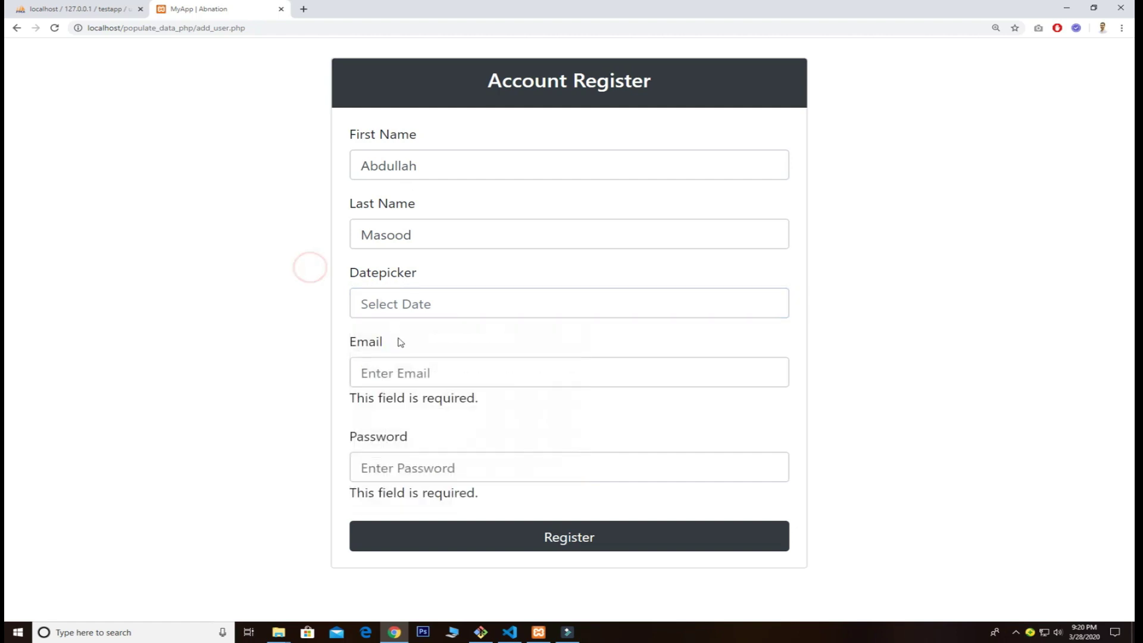
left_click(435, 303)
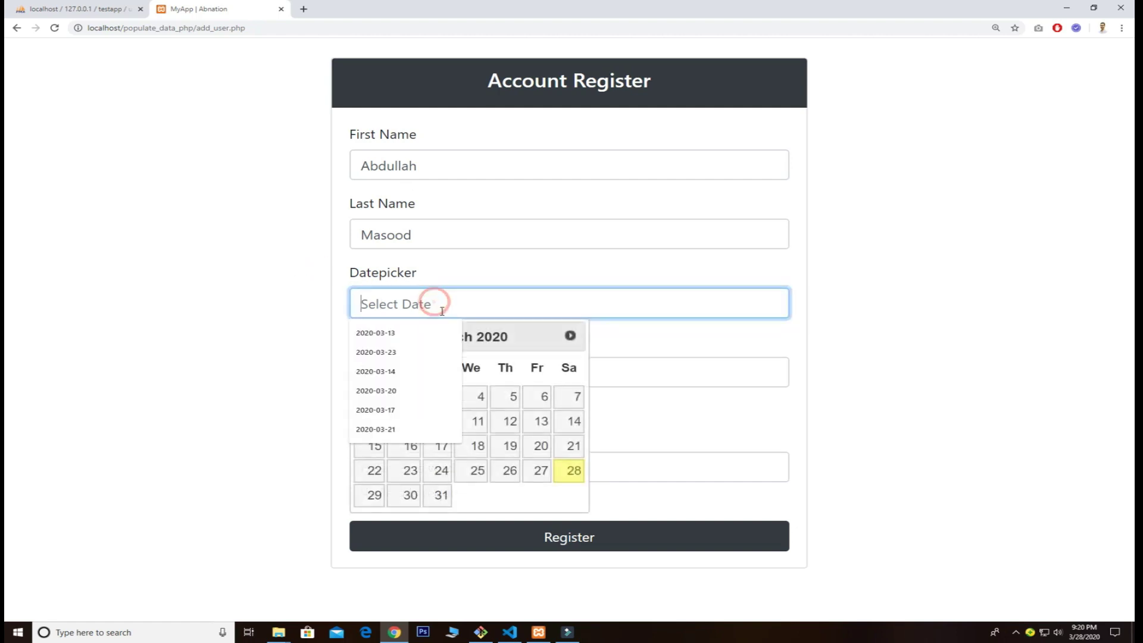
key("Escape")
left_click(436, 471)
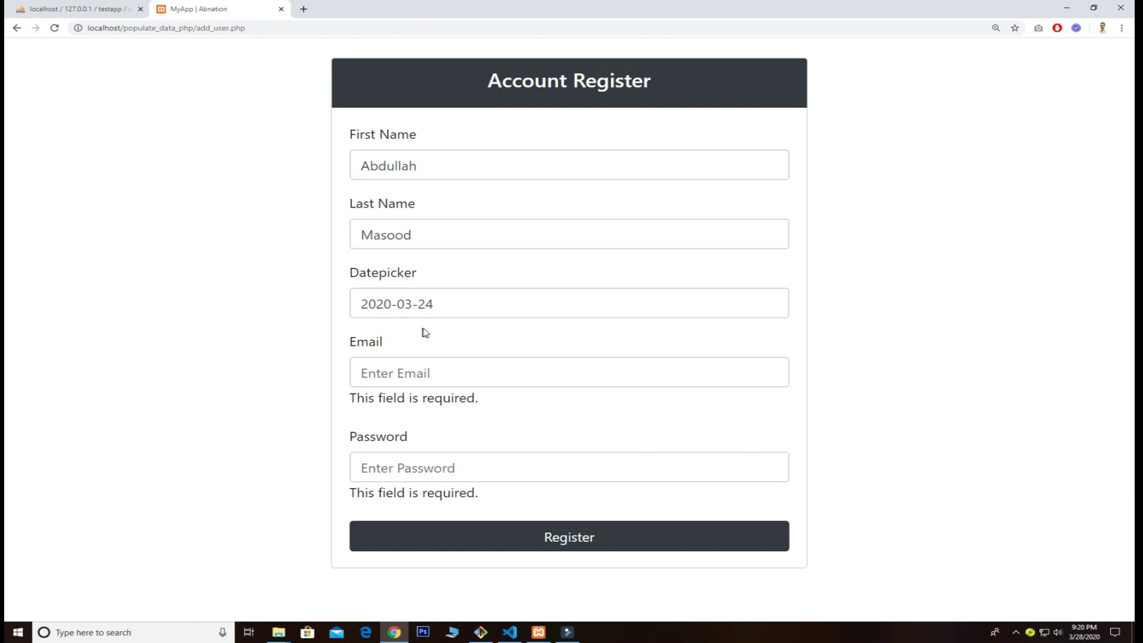
Fill the email from the saved autofill suggestion and go to the password field
left_click(387, 375)
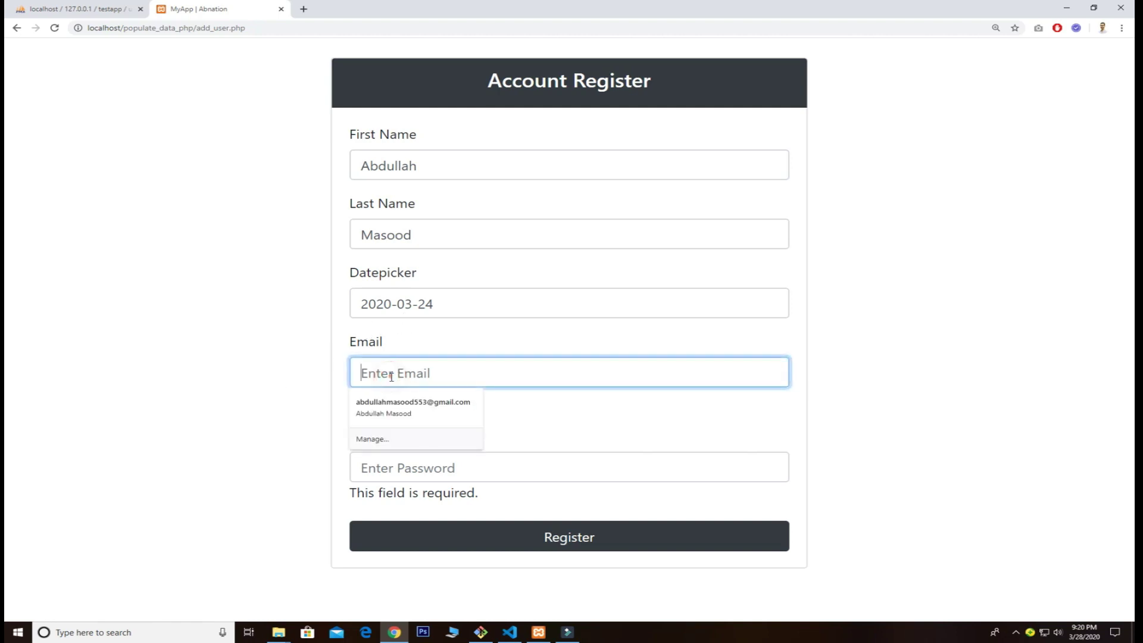
left_click(407, 414)
left_click(420, 461)
type("123")
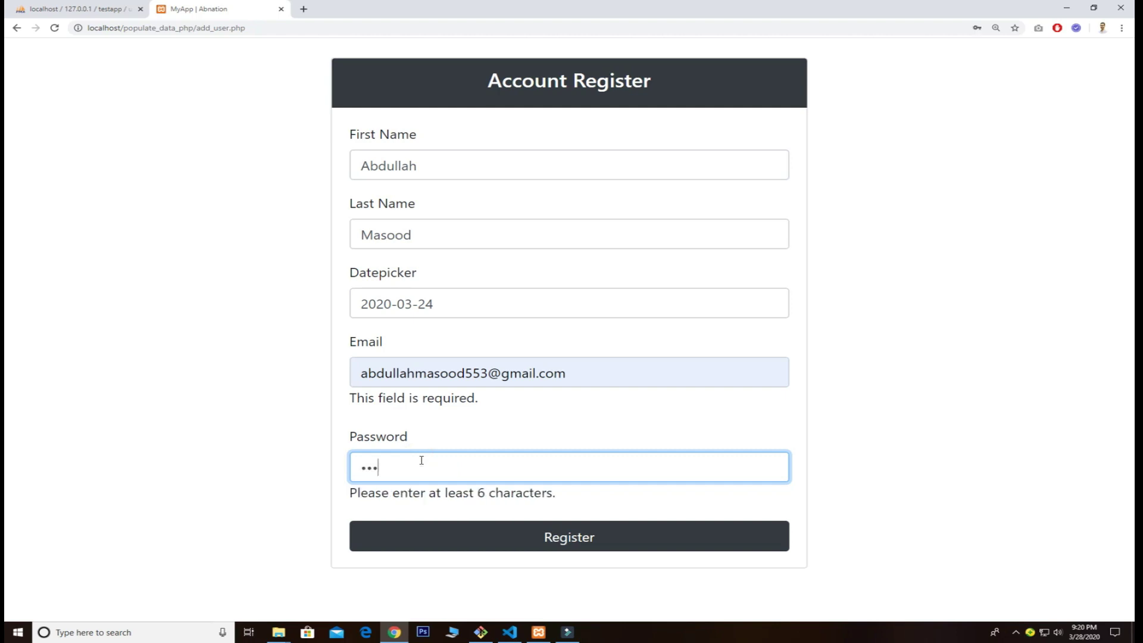
type("4")
type("56")
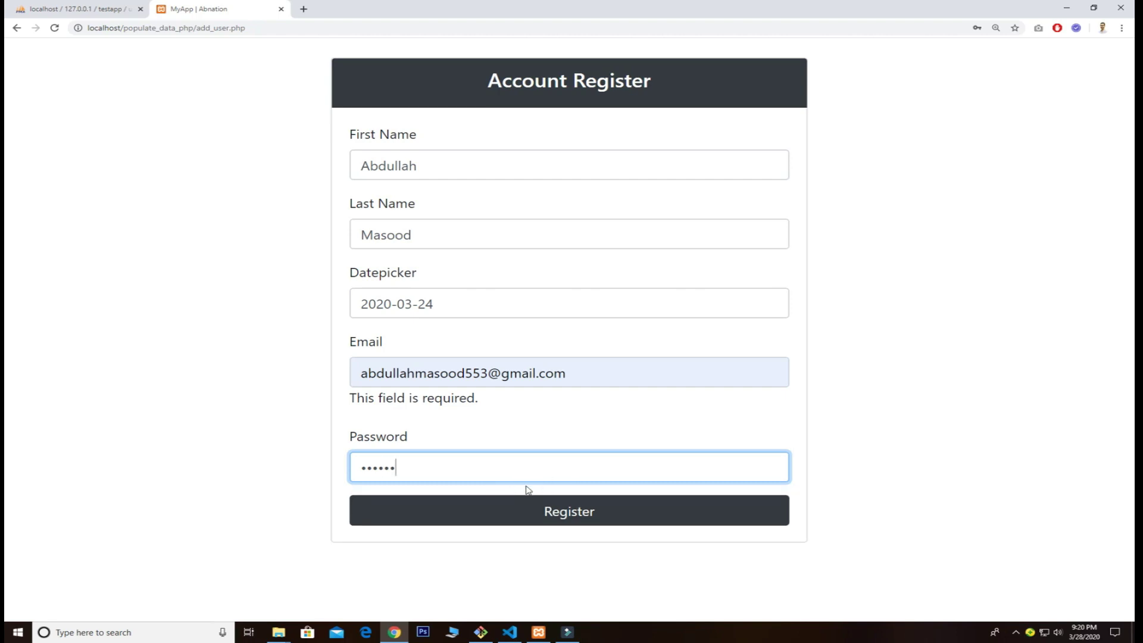
Register the filled form, then select the code.jquery.com URL on line 12 of add_user.php
left_click(556, 518)
left_click_drag(442, 134, 349, 133)
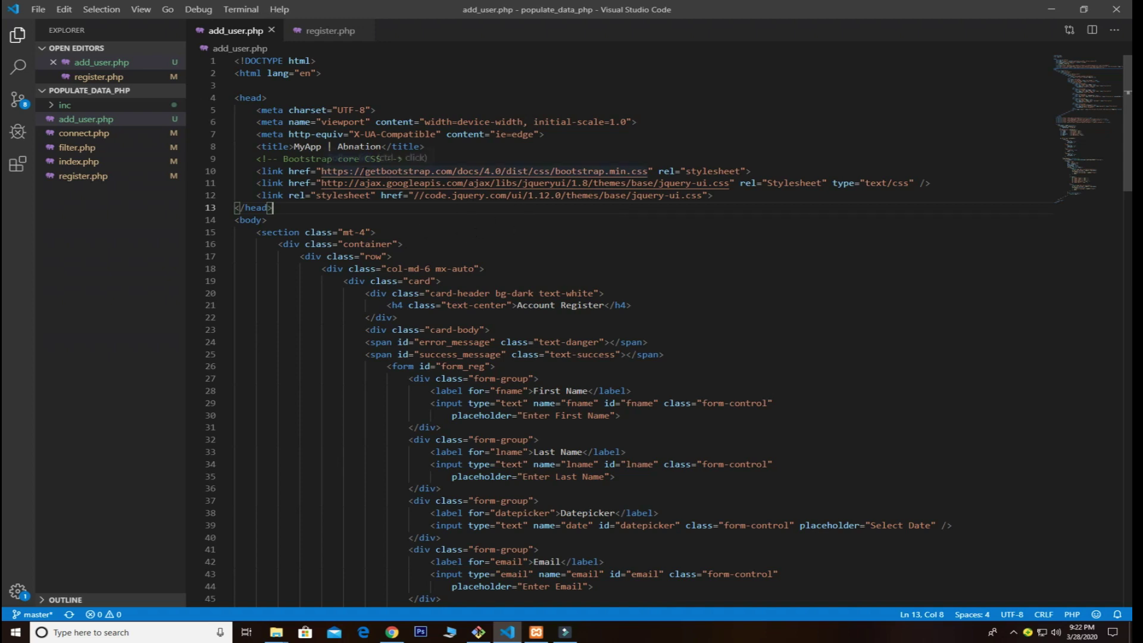
left_click_drag(420, 195, 531, 195)
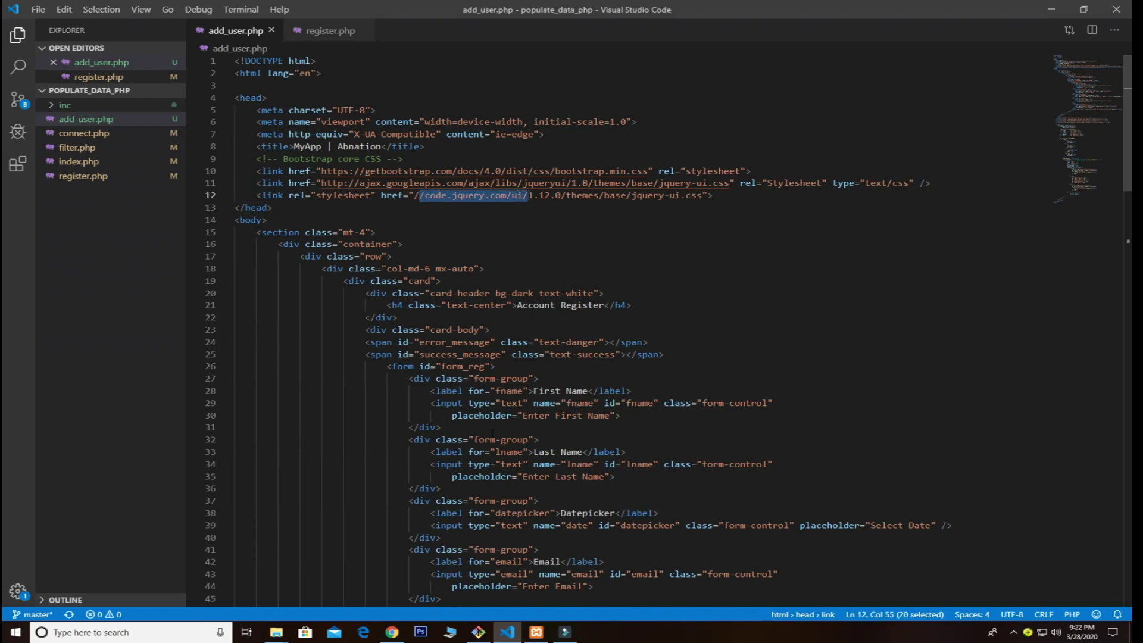
Load code.jquery.com in a new tab and select the uncompressed jQuery Core 3.4.1 script tag
left_click(392, 633)
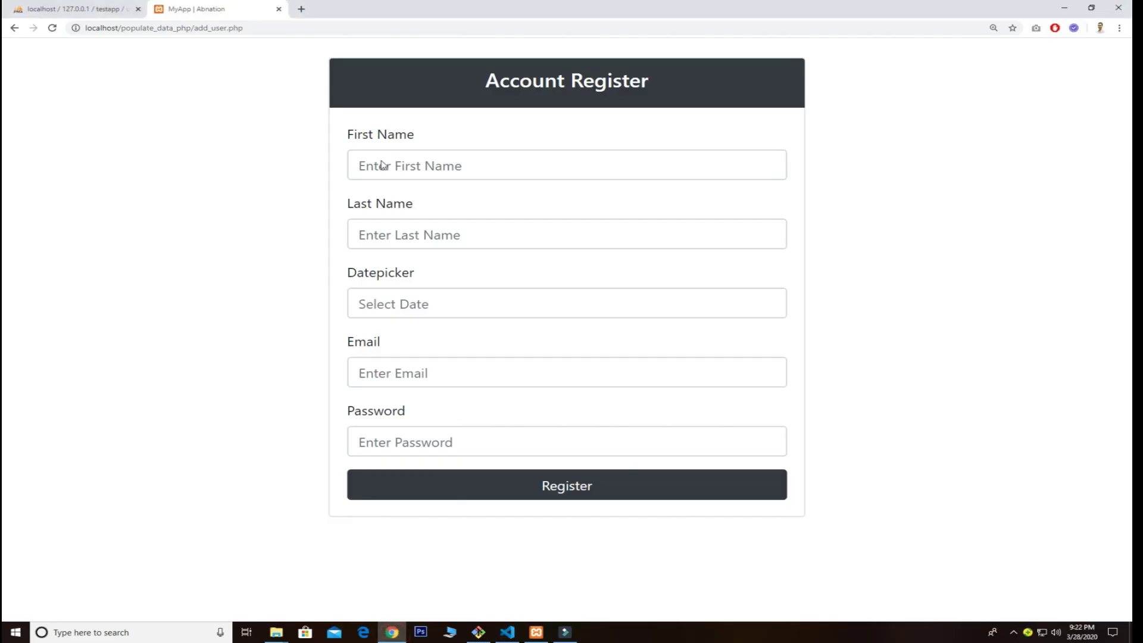
left_click(301, 9)
type("code.jquery")
key("Return")
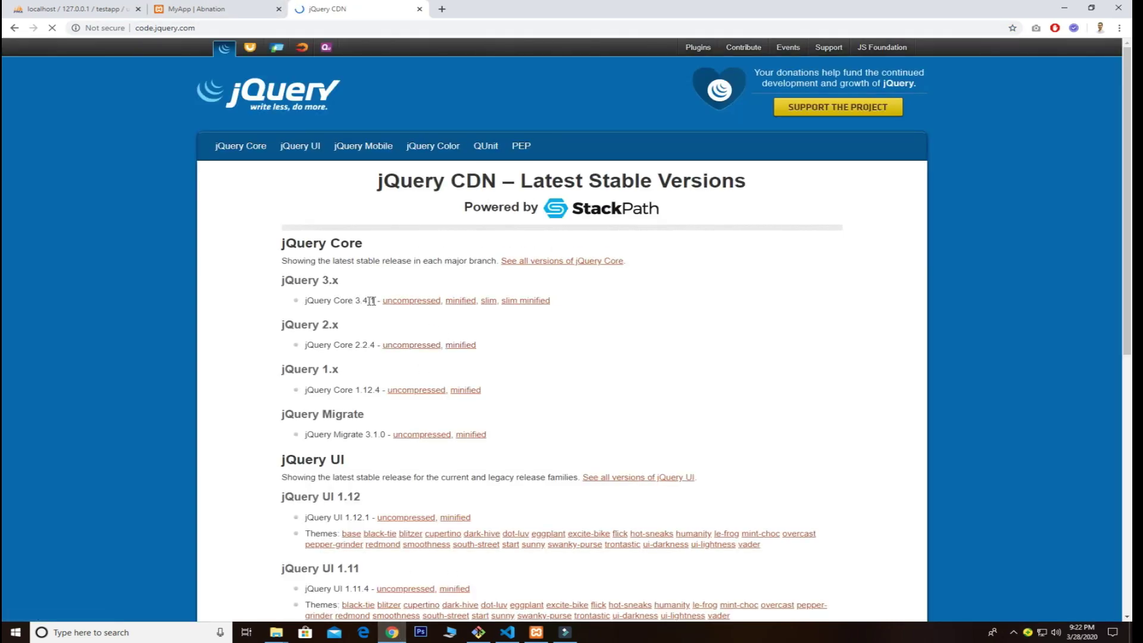
left_click(416, 302)
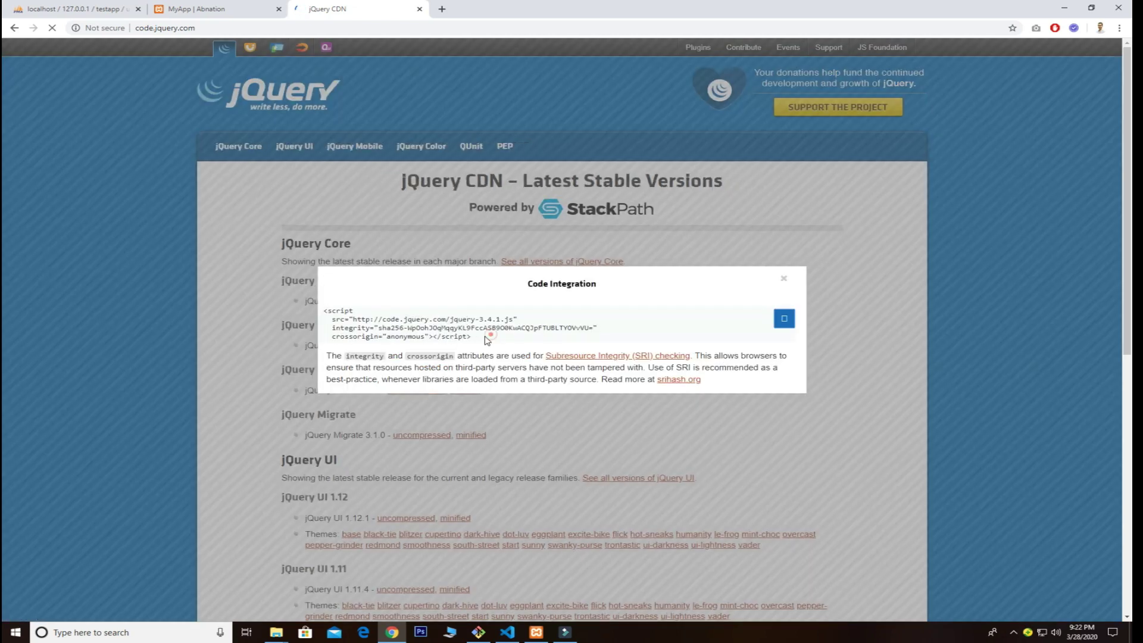
left_click_drag(478, 339, 324, 310)
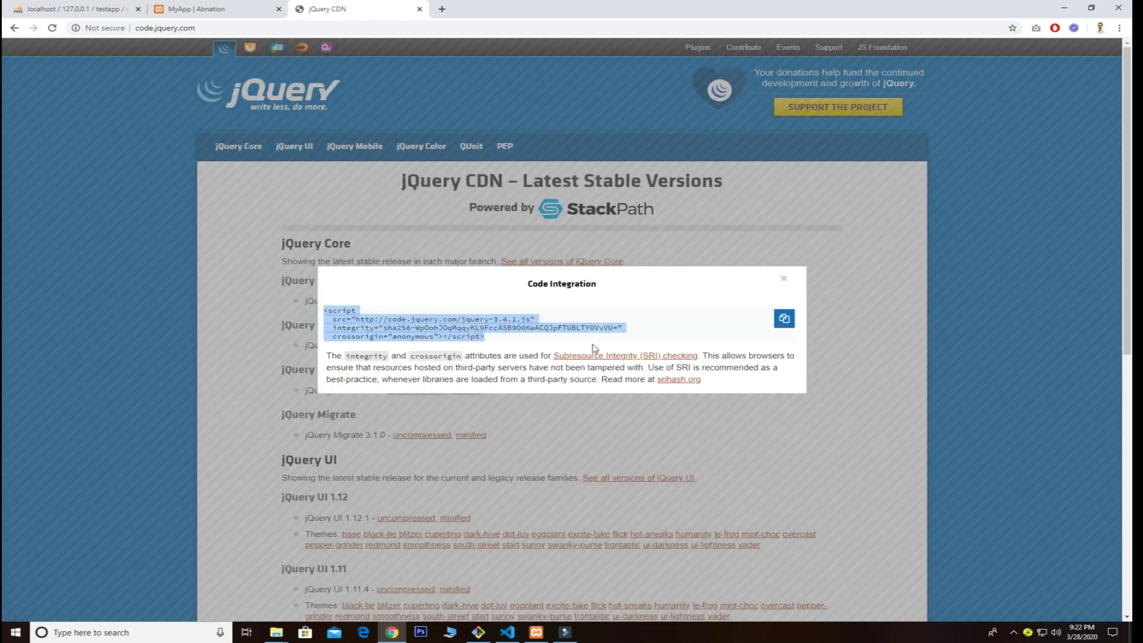
left_click(505, 631)
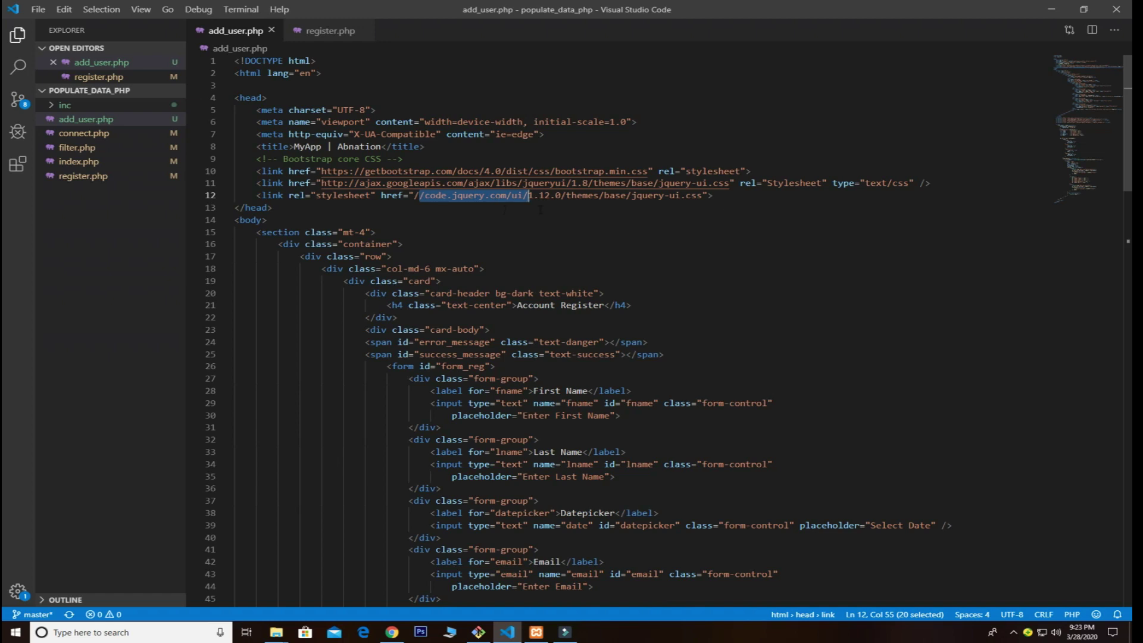
Select the jQuery UI theme address on line 12
left_click(621, 217)
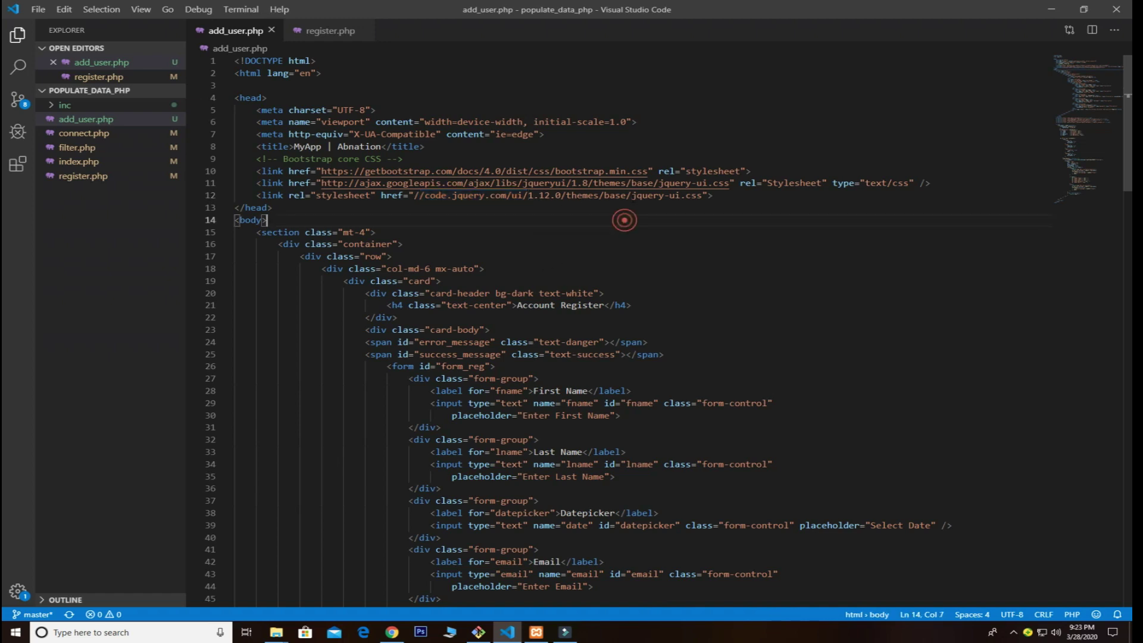
mouse_move(604, 183)
left_mouse_down()
mouse_move(677, 196)
mouse_move(725, 183)
left_mouse_up()
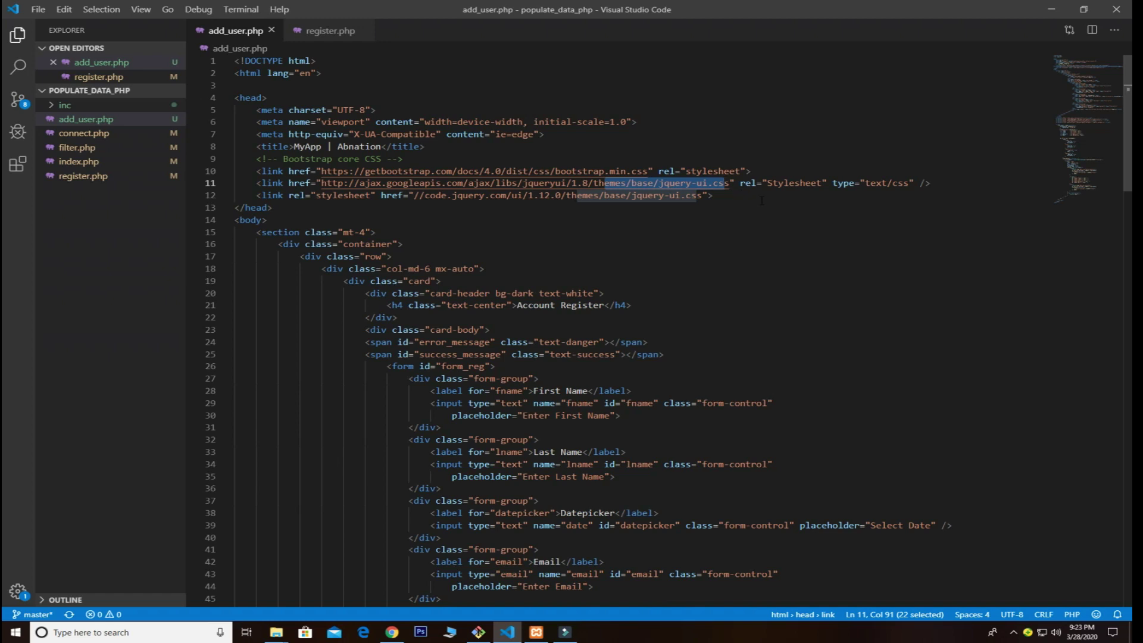
left_click(574, 211)
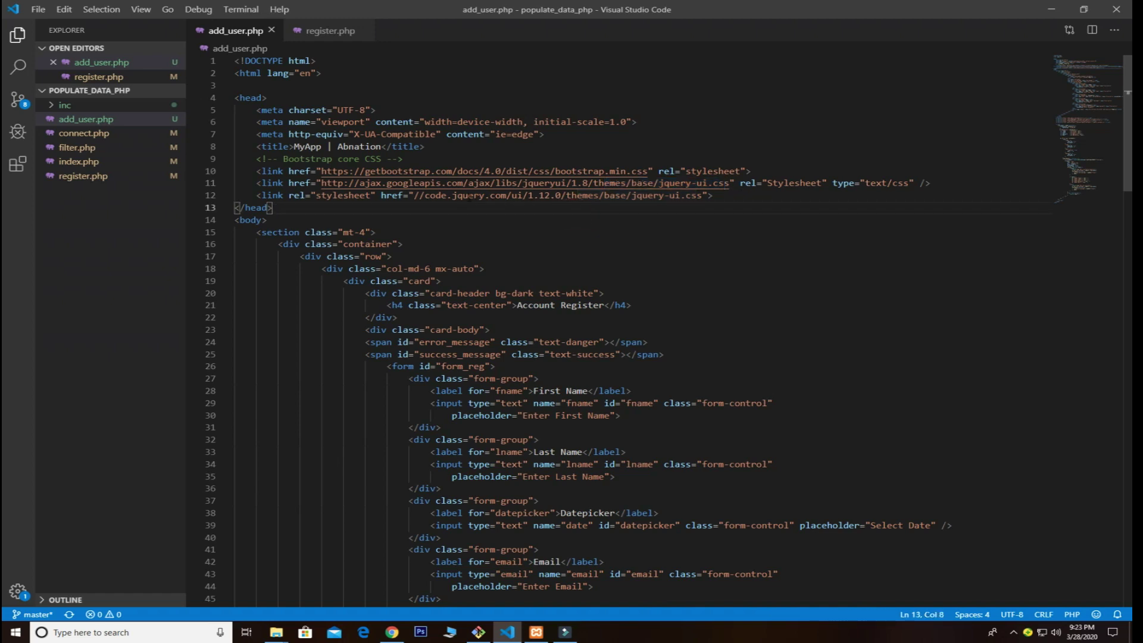
left_click_drag(466, 195, 691, 195)
scroll(690, 196, "down", 1)
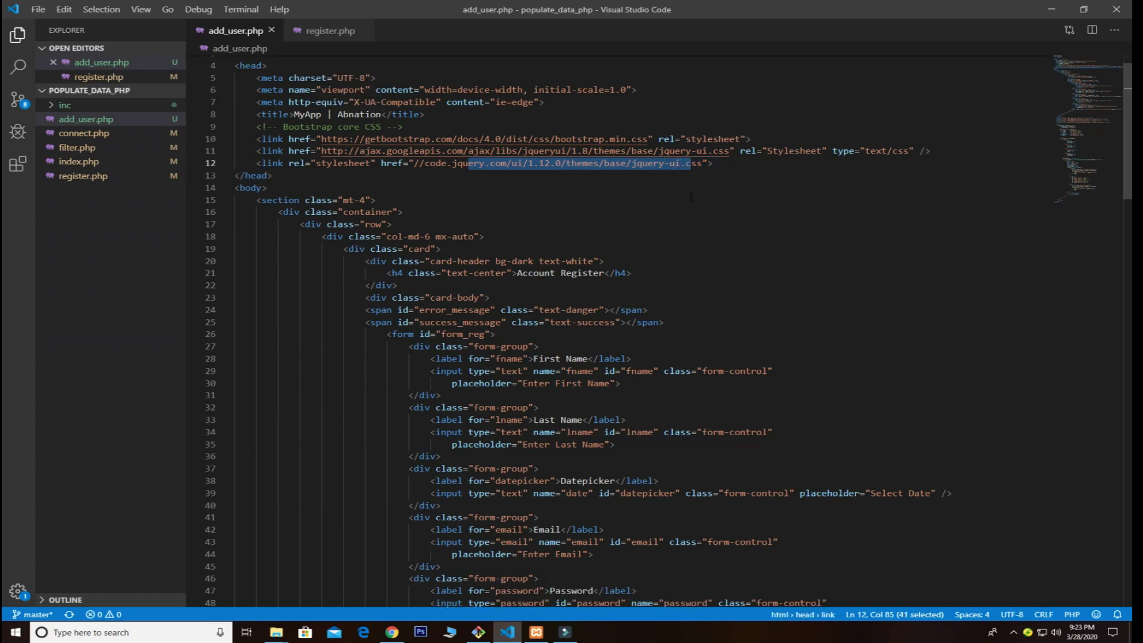
scroll(585, 209, "down", 2)
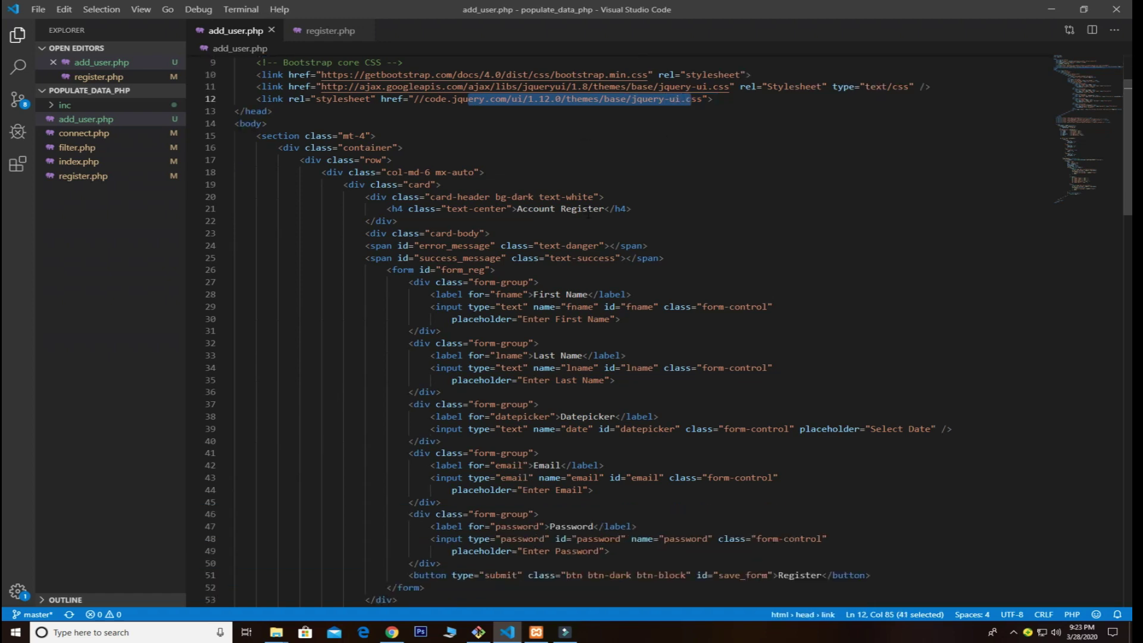
scroll(588, 216, "down", 3)
scroll(524, 206, "up", 1)
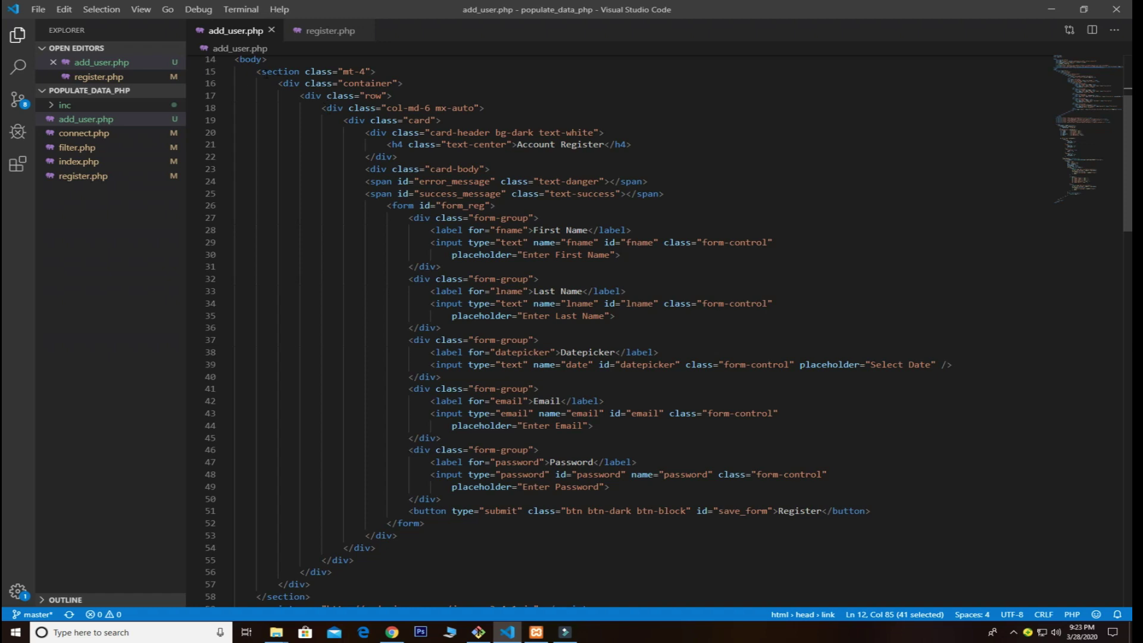
scroll(413, 204, "down", 1)
scroll(661, 330, "down", 1)
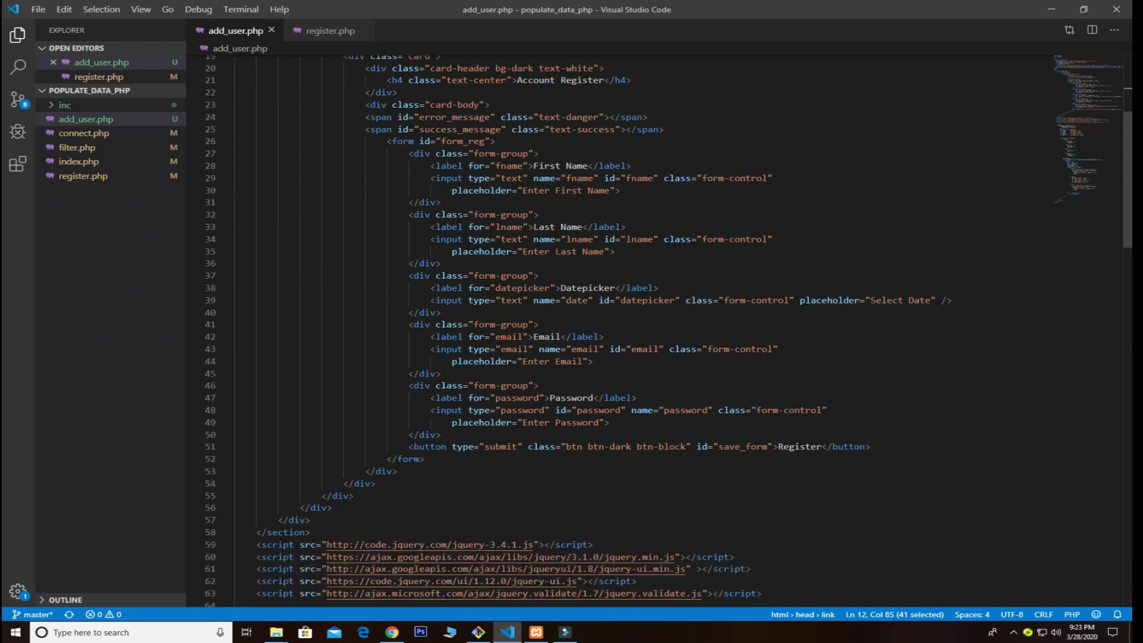
scroll(661, 331, "up", 1)
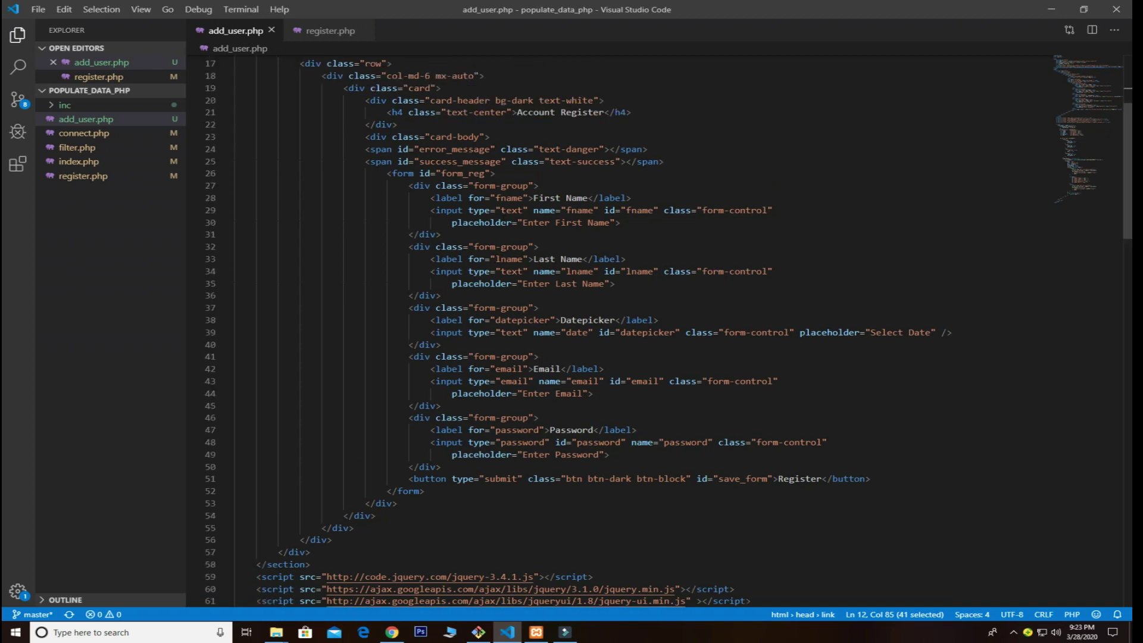
Zoom the editor in, enable word wrap, and select the datepicker id on line 39
key("ctrl+equal")
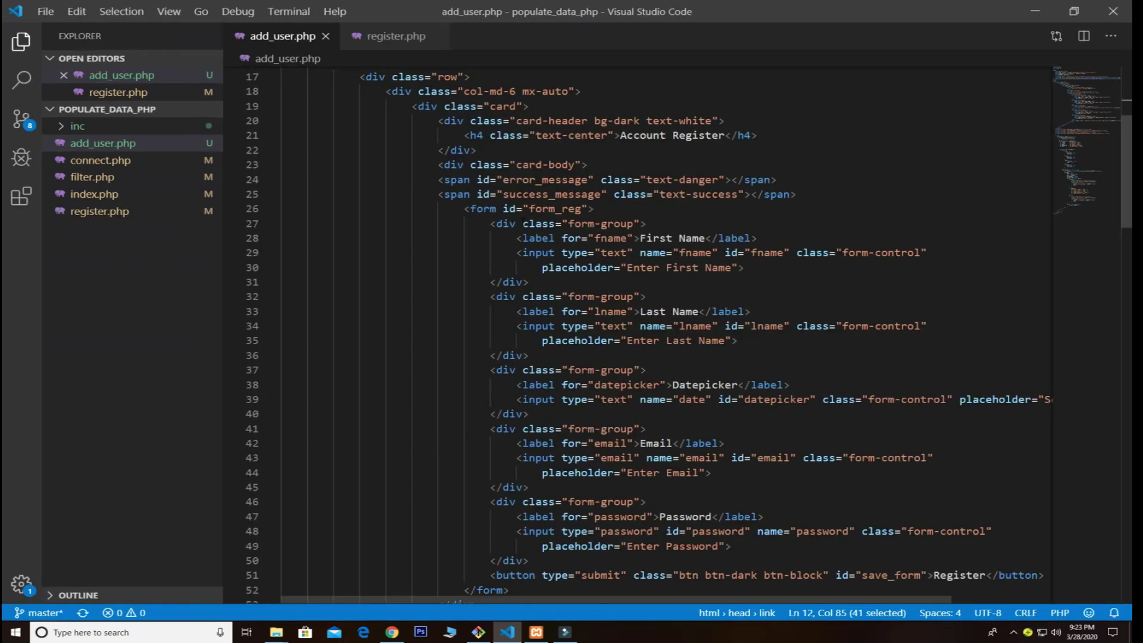
scroll(639, 331, "down", 3)
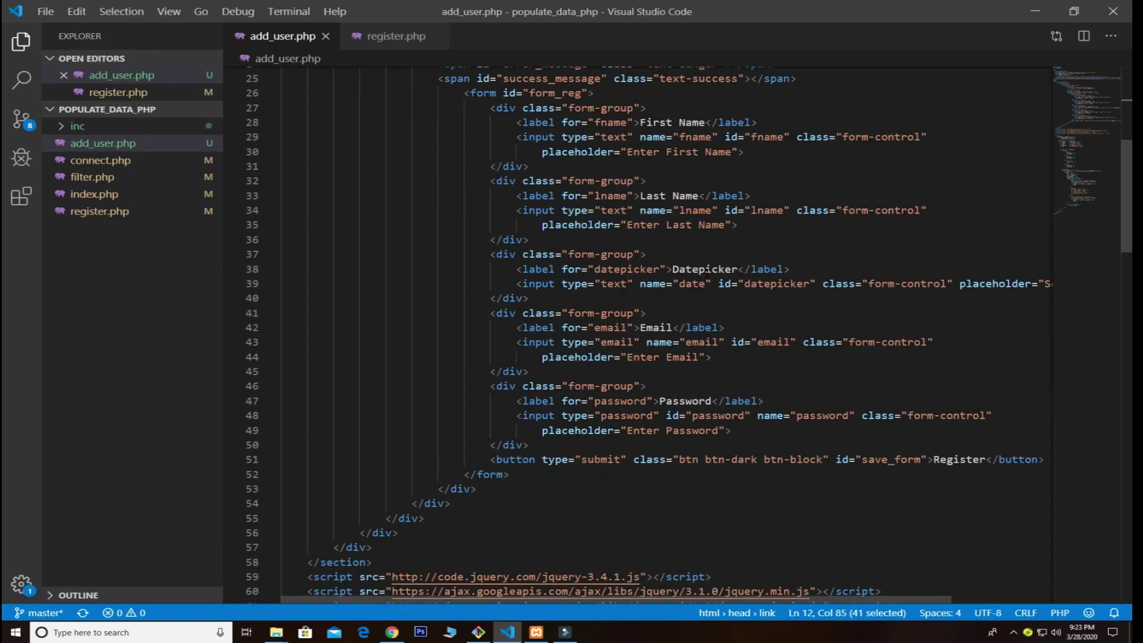
key("alt+z")
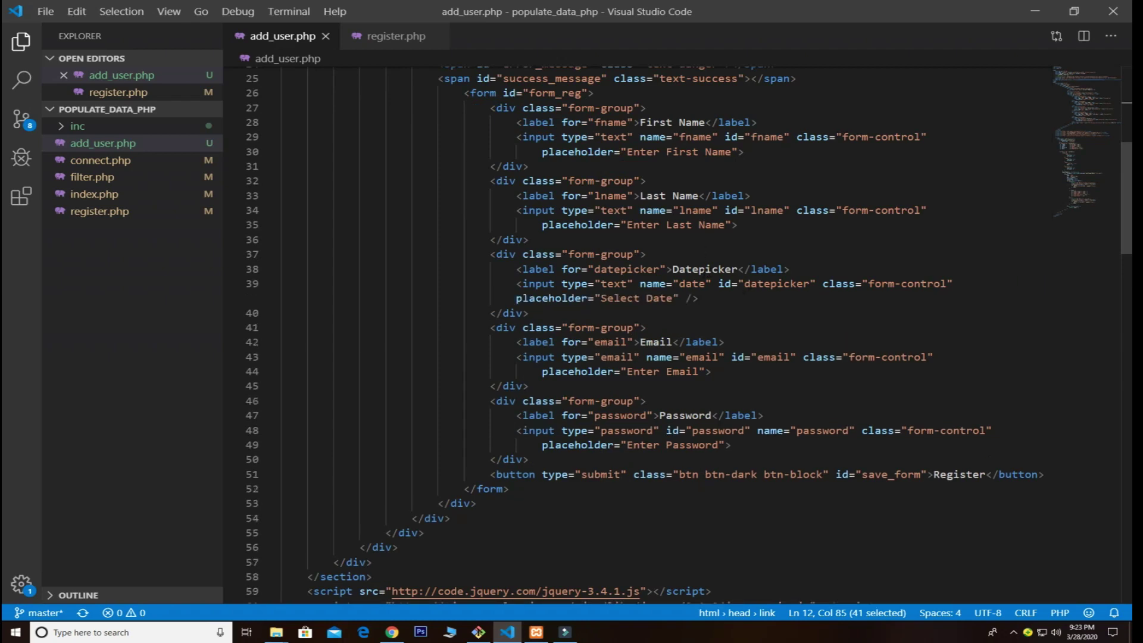
scroll(638, 331, "up", 2)
scroll(638, 331, "down", 2)
triple_click(712, 300)
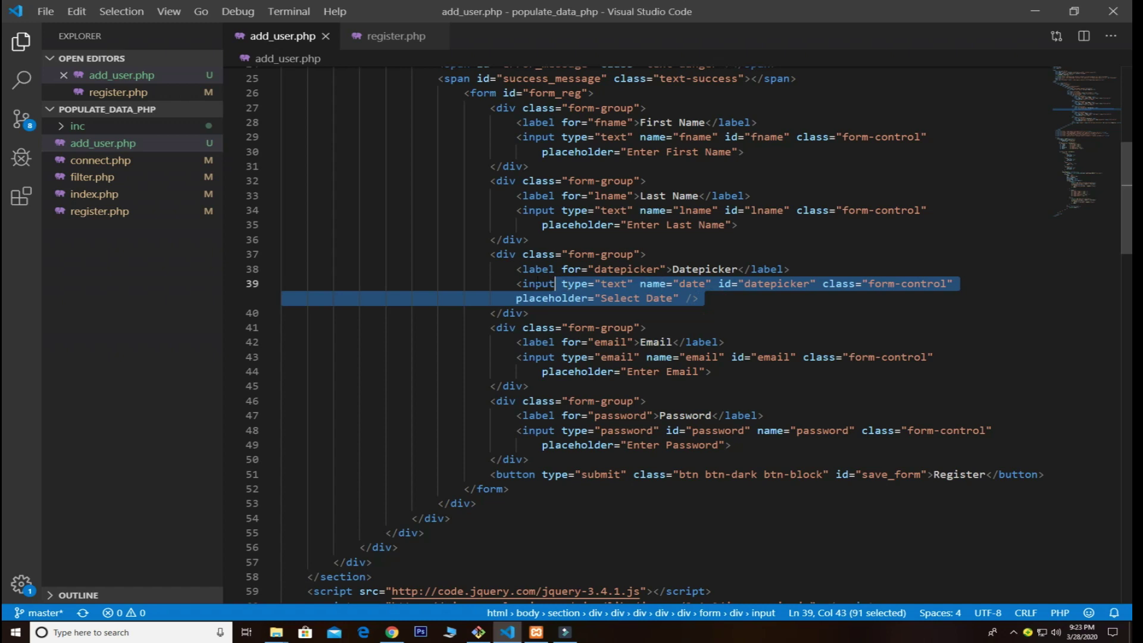
left_click(728, 299)
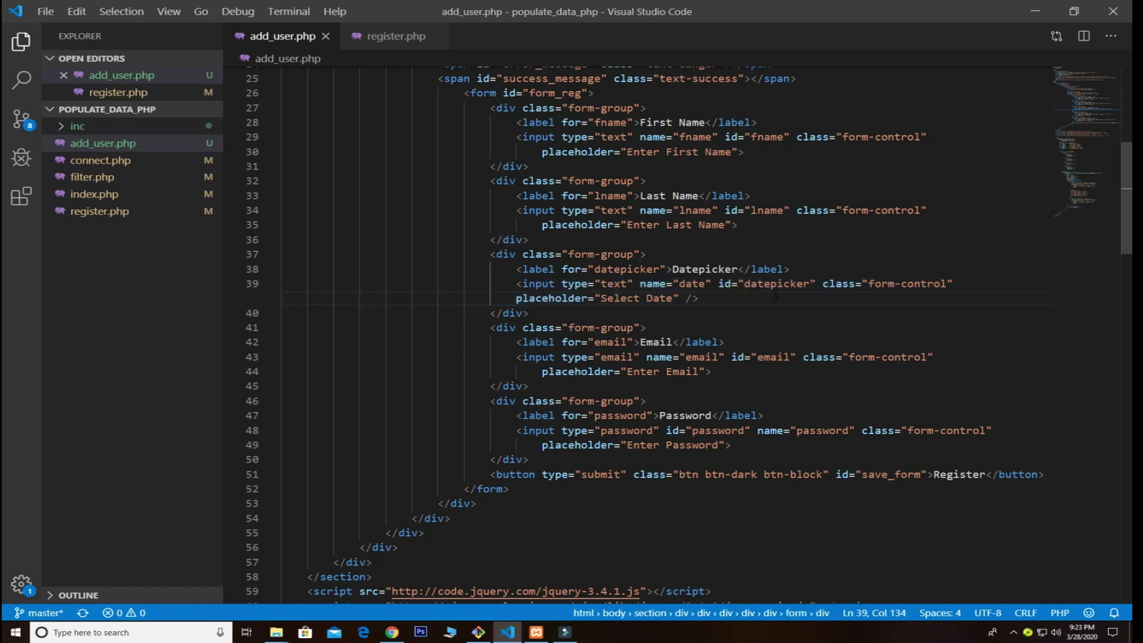
scroll(775, 296, "down", 1)
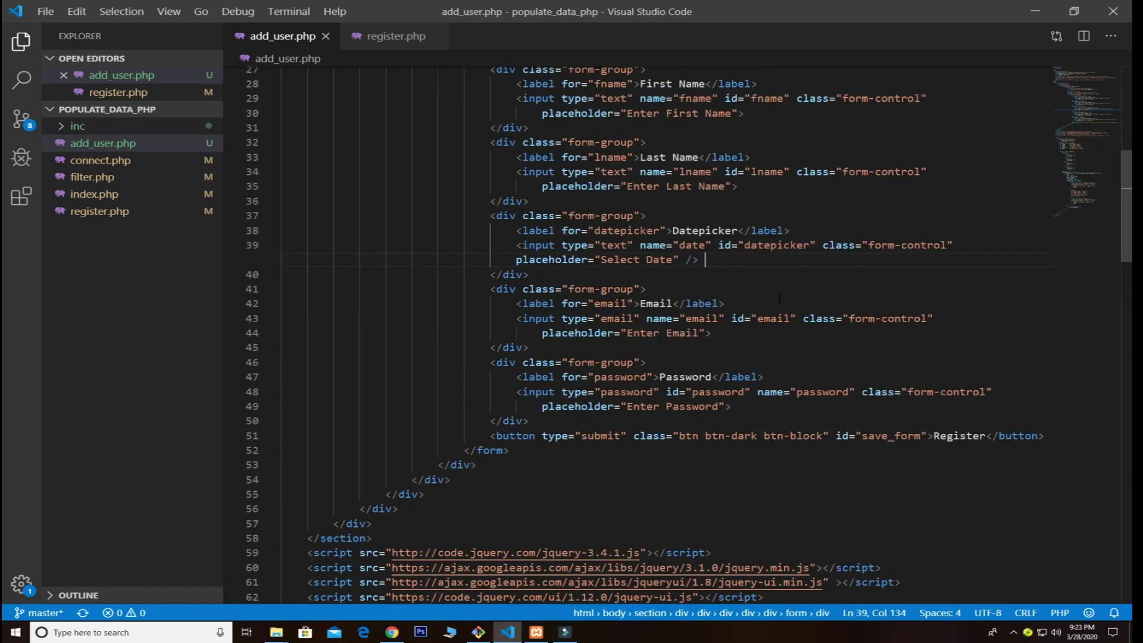
double_click(766, 249)
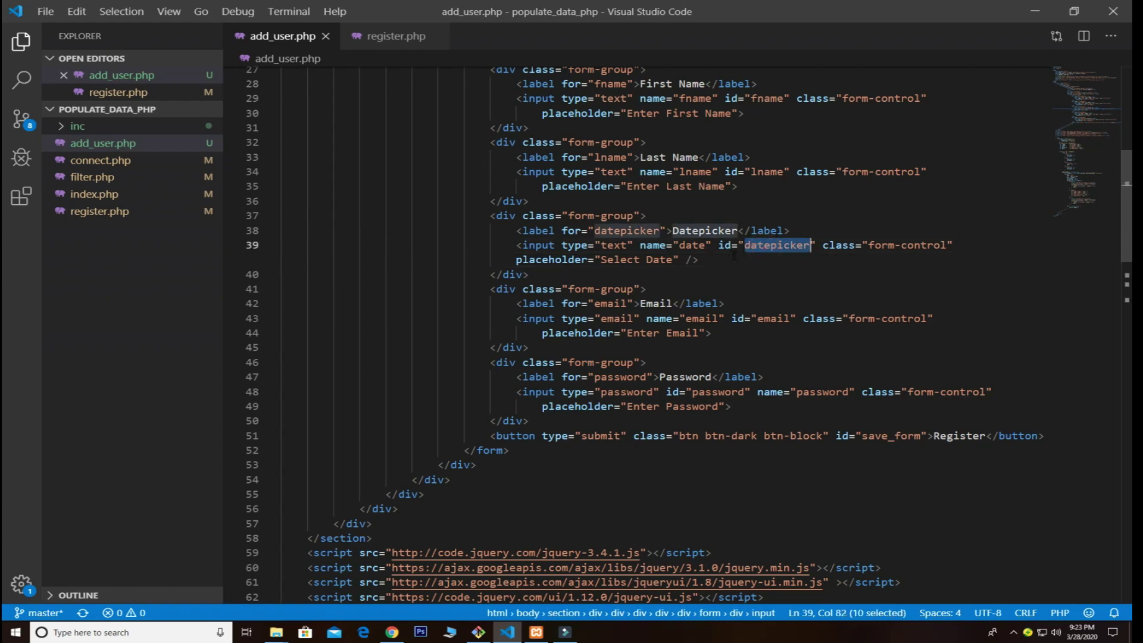
scroll(766, 248, "down", 1)
scroll(766, 248, "down", 1)
scroll(766, 248, "down", 1)
scroll(767, 248, "down", 1)
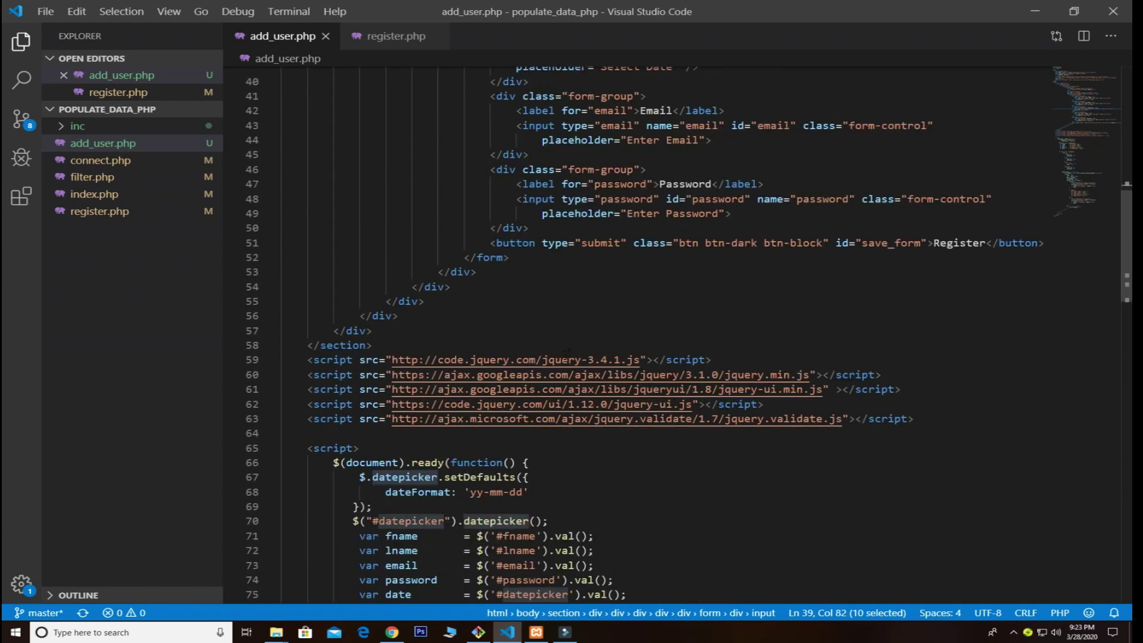
Highlight the script includes on lines 59–63: jQuery 3.4.1, jQuery UI 1.8 and 1.12.0, jquery.validate 1.7
left_click_drag(511, 359, 615, 361)
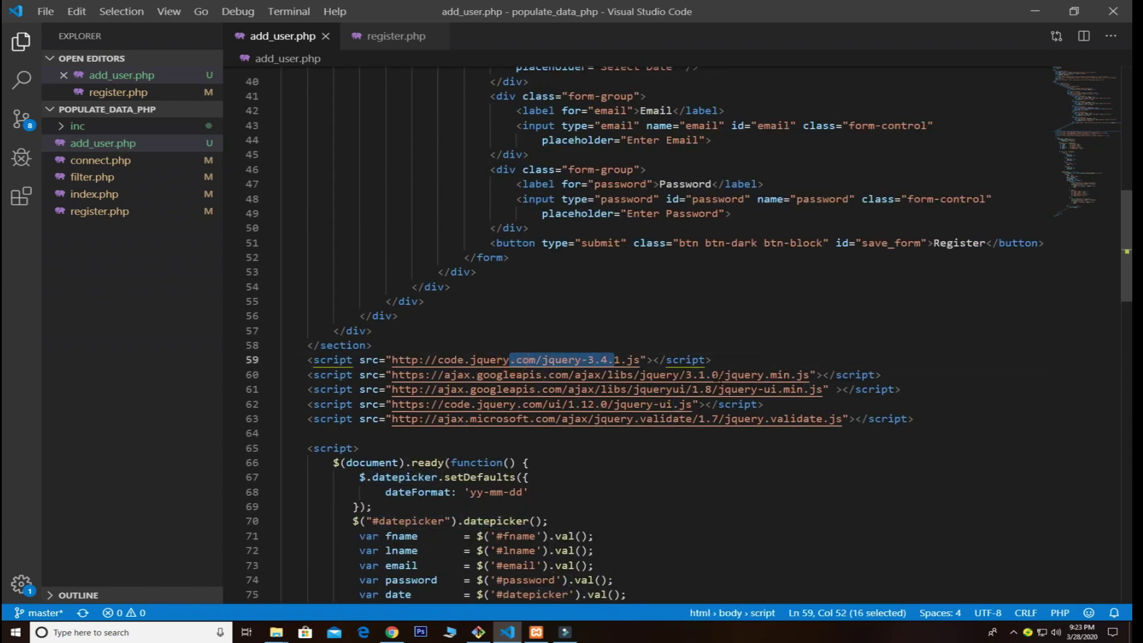
left_click_drag(719, 374, 812, 374)
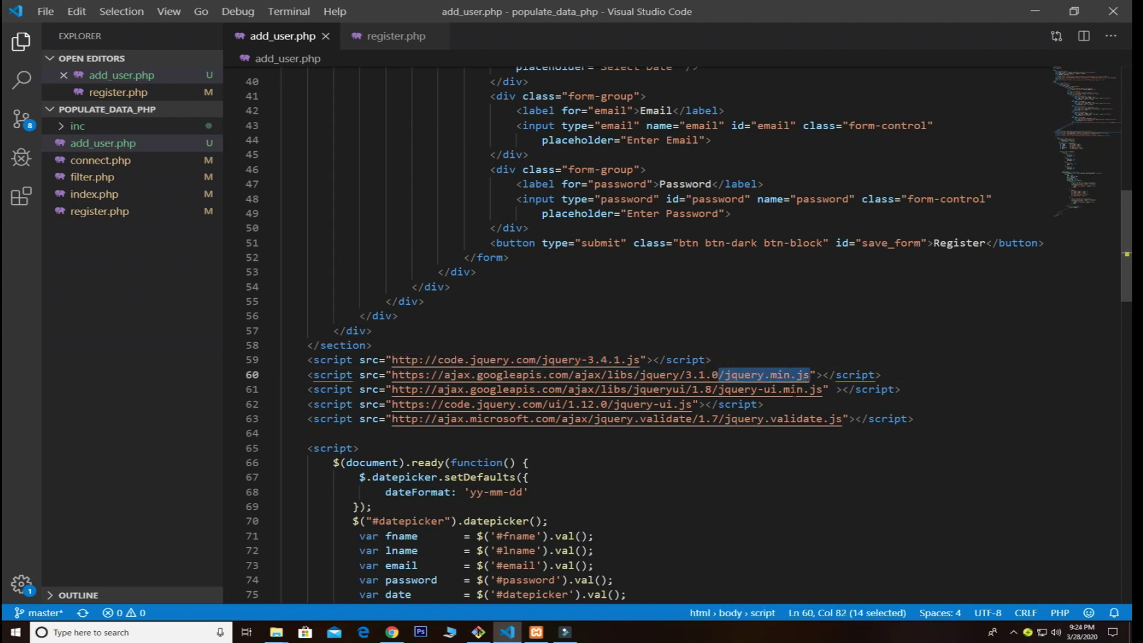
scroll(789, 394, "down", 2)
left_click_drag(713, 312, 797, 314)
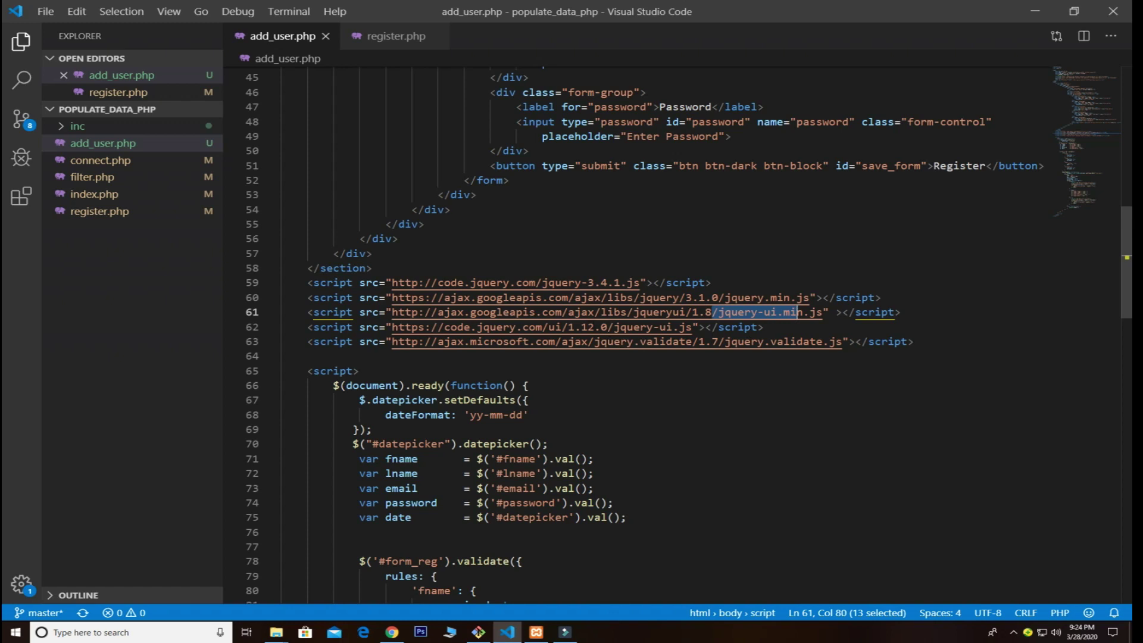
left_click_drag(595, 327, 688, 326)
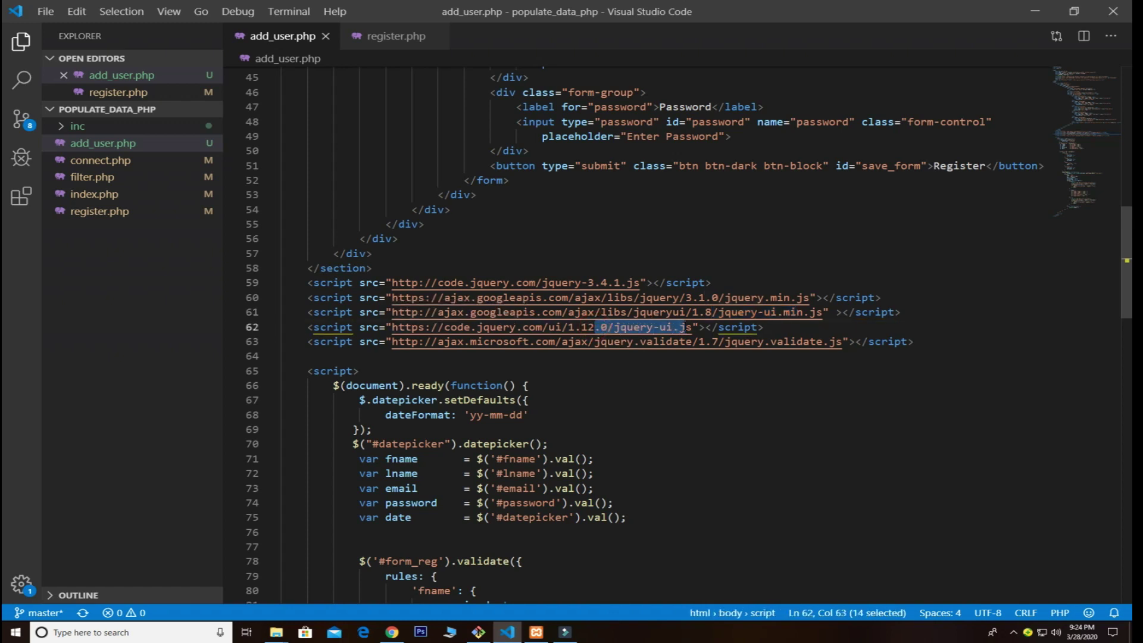
left_click_drag(661, 341, 804, 341)
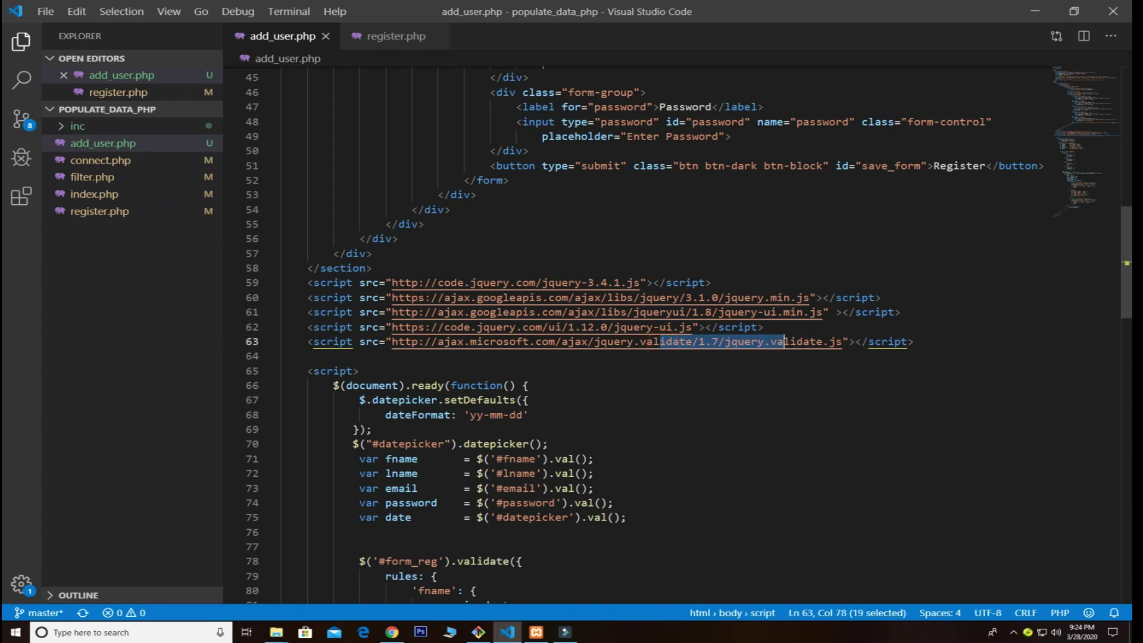
left_click(703, 370)
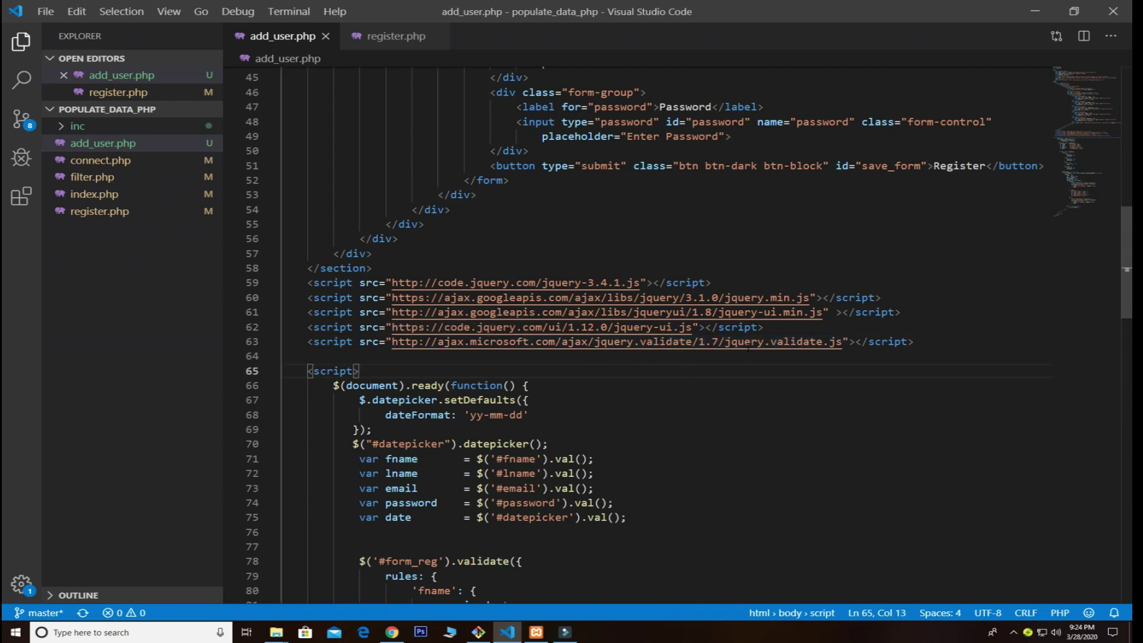
left_click_drag(746, 343, 837, 352)
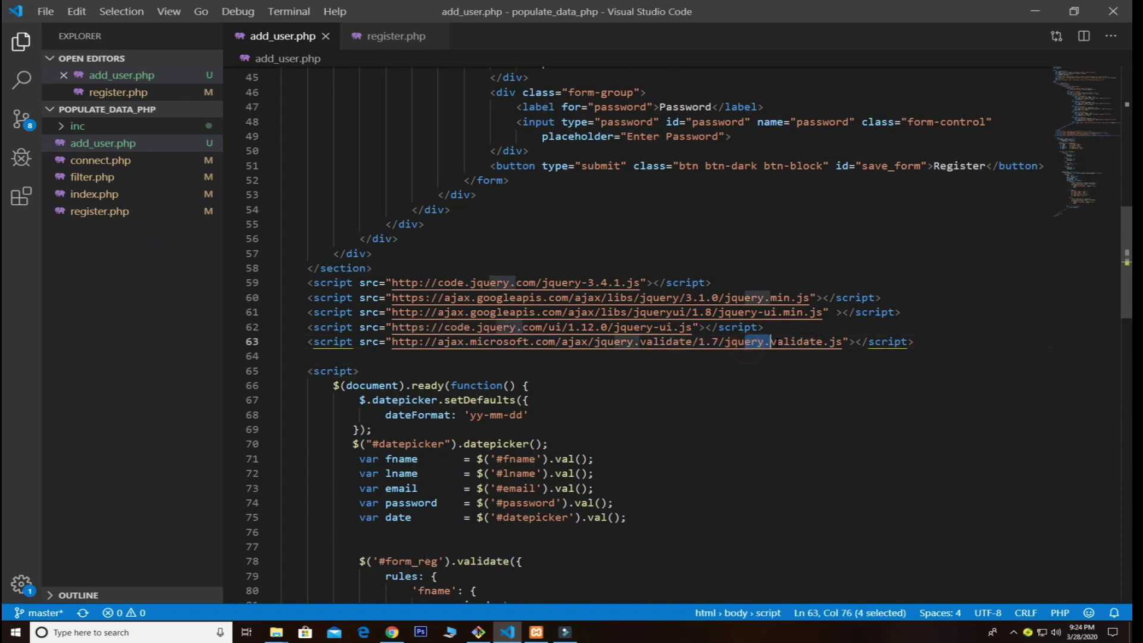
left_click(688, 375)
scroll(688, 374, "down", 2)
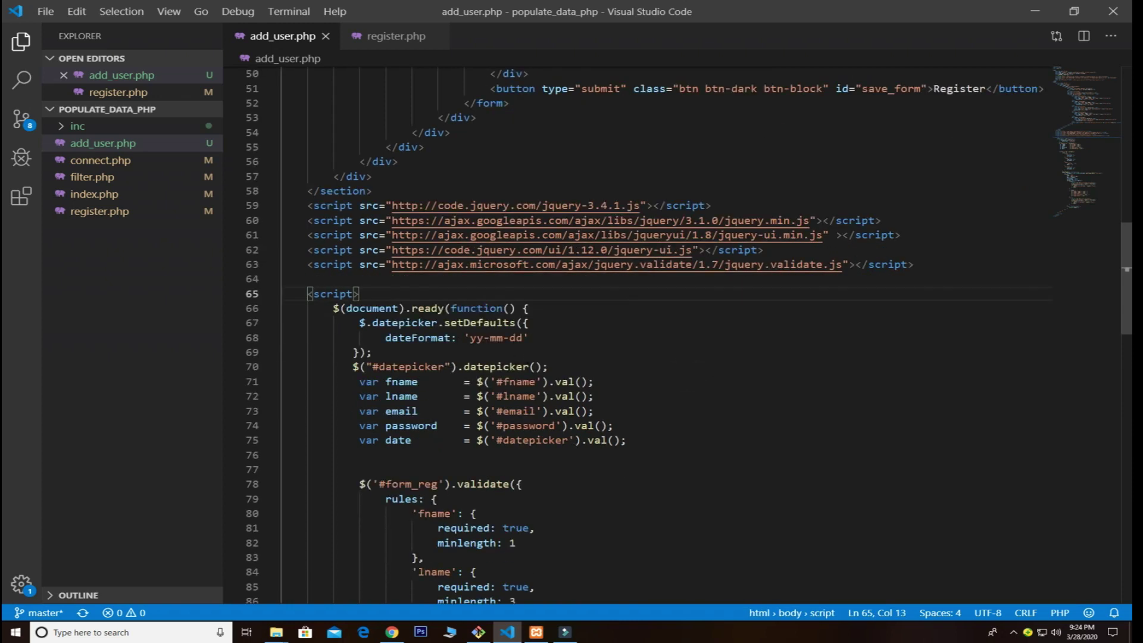
scroll(639, 330, "down", 1)
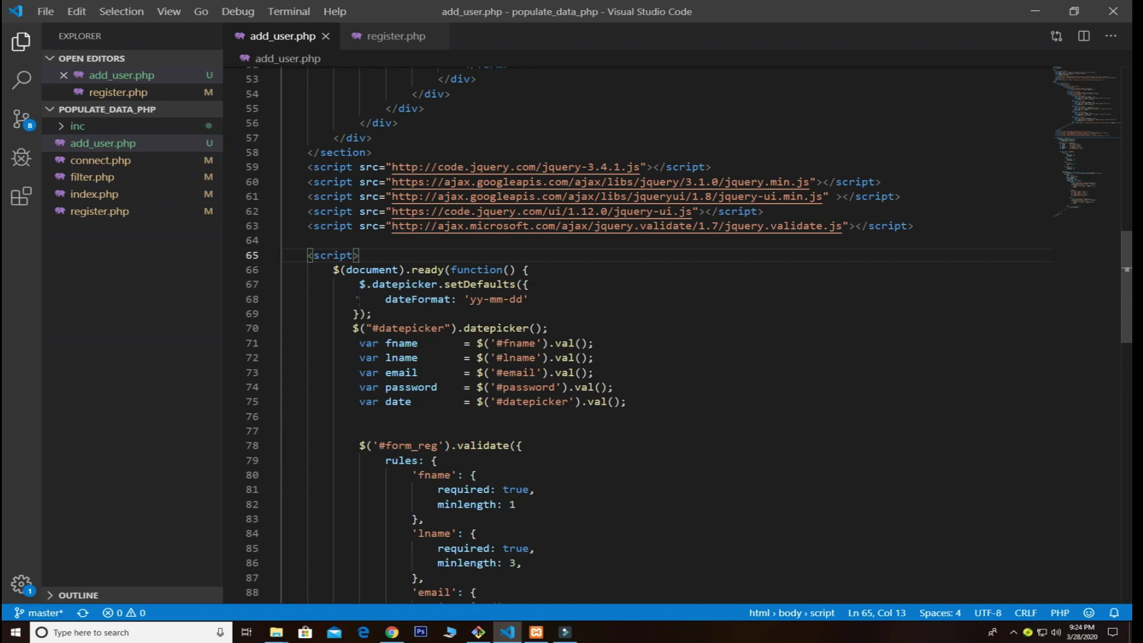
left_click_drag(358, 298, 524, 299)
left_click(438, 299)
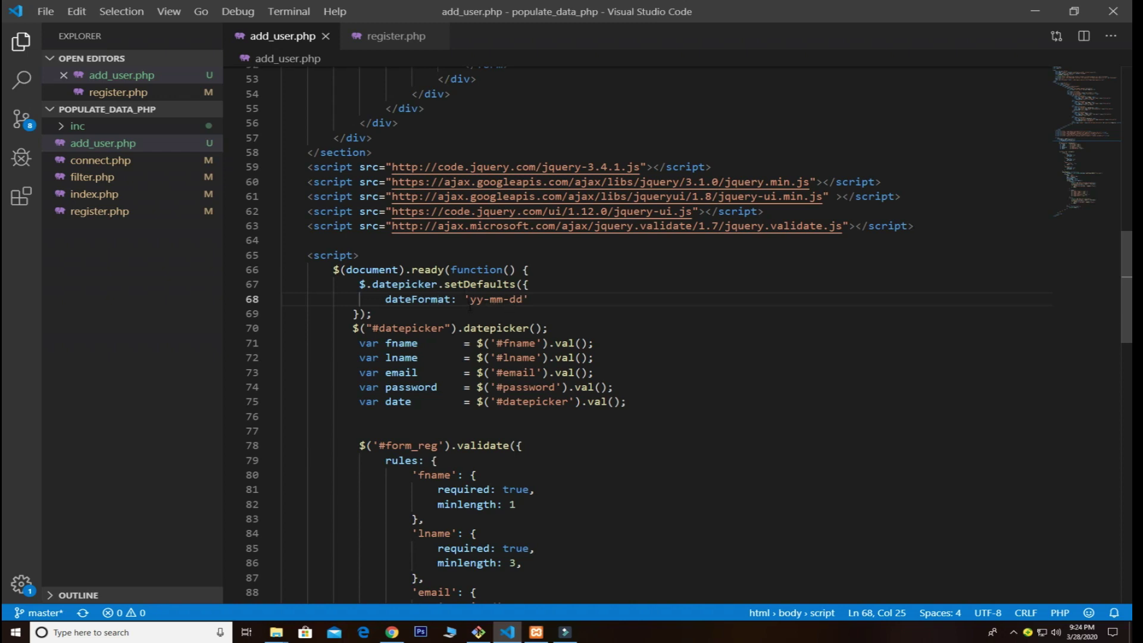
scroll(678, 335, "down", 2)
scroll(679, 335, "up", 1)
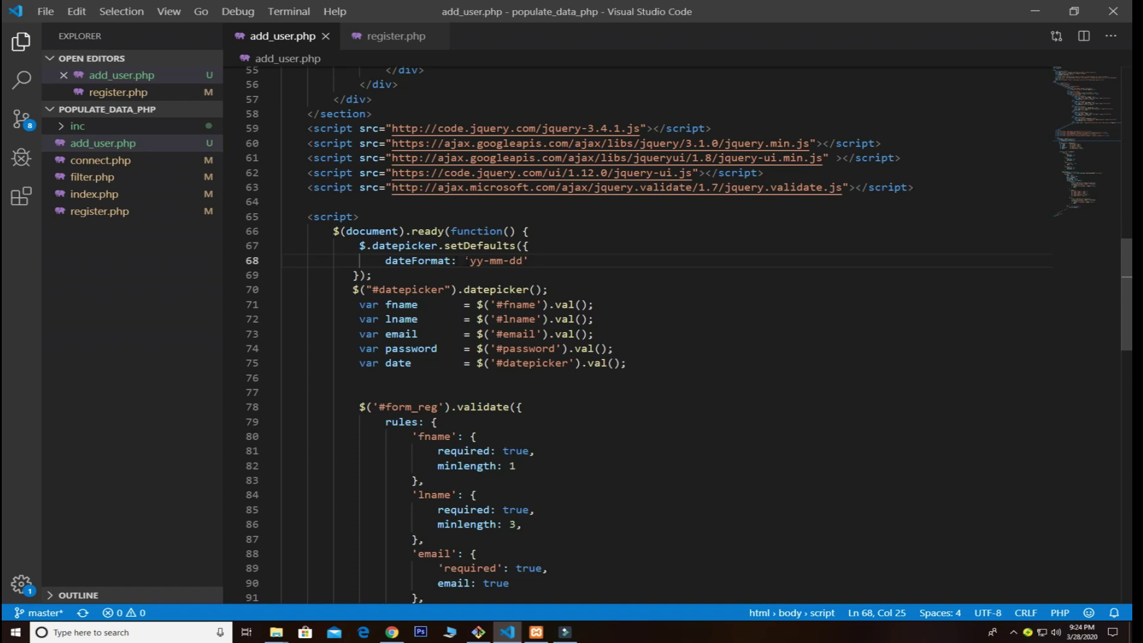
left_click_drag(470, 260, 524, 260)
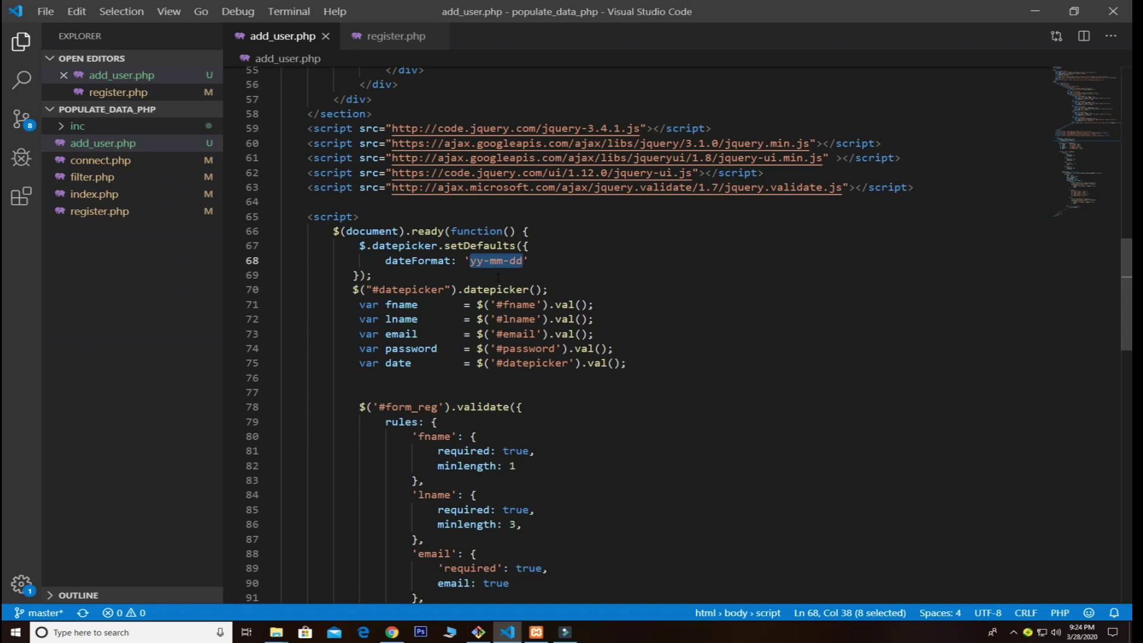
scroll(543, 286, "down", 1)
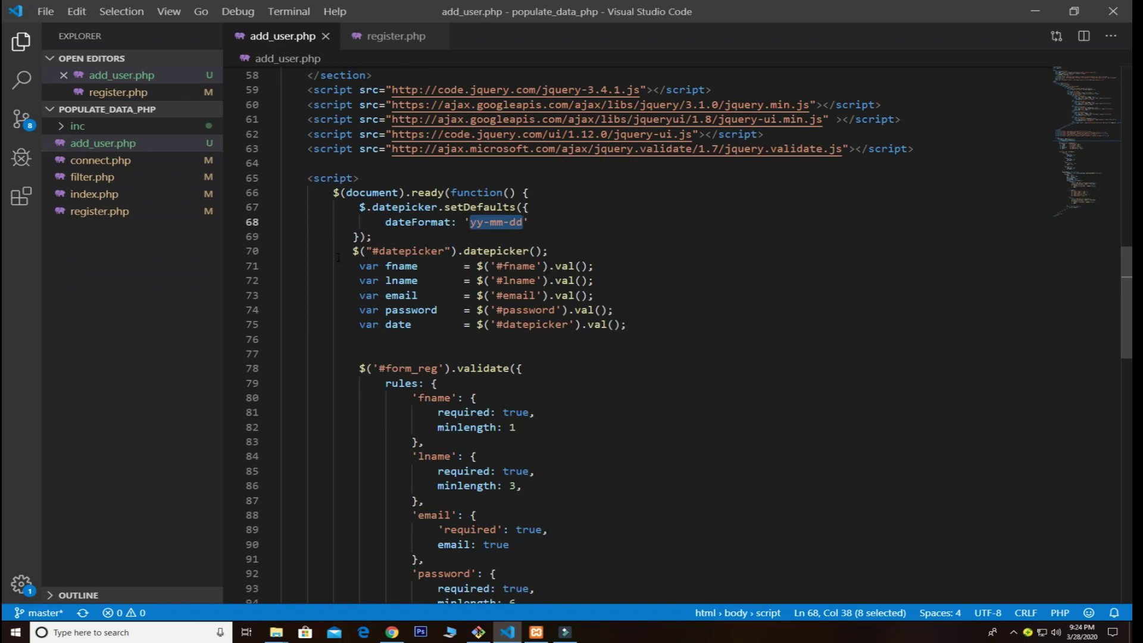
left_click_drag(337, 256, 509, 295)
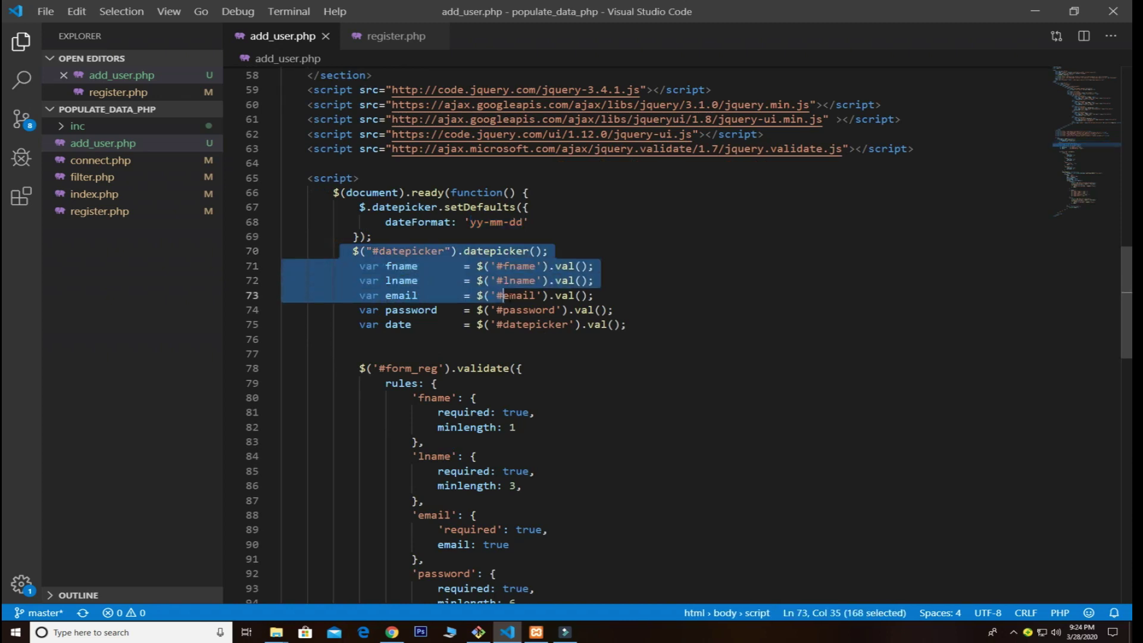
left_click(542, 338)
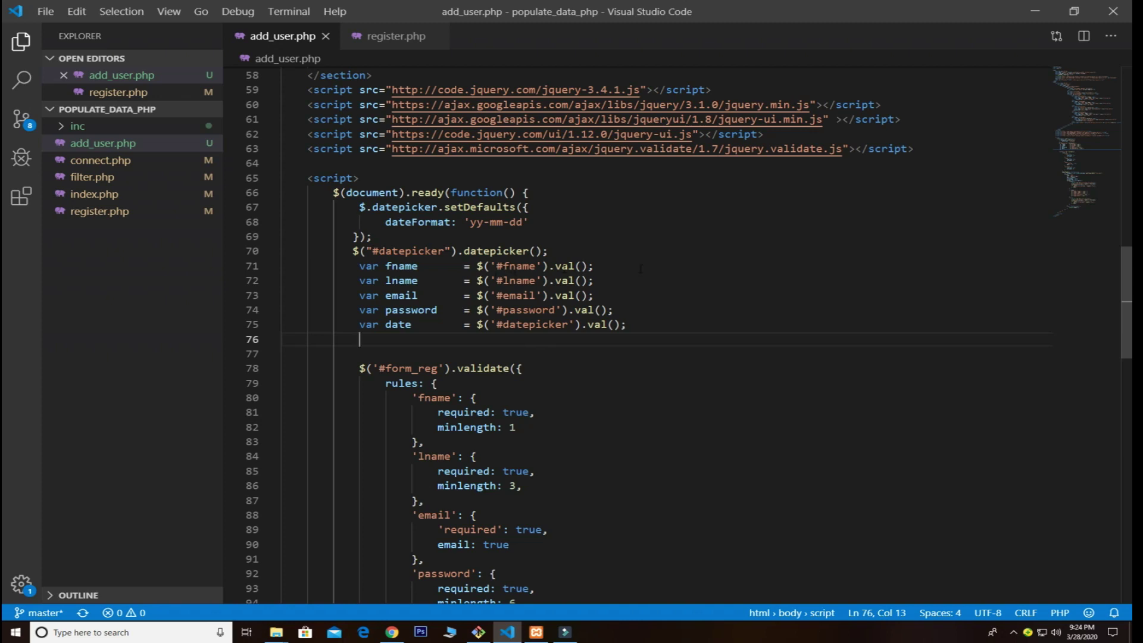
left_click(507, 265)
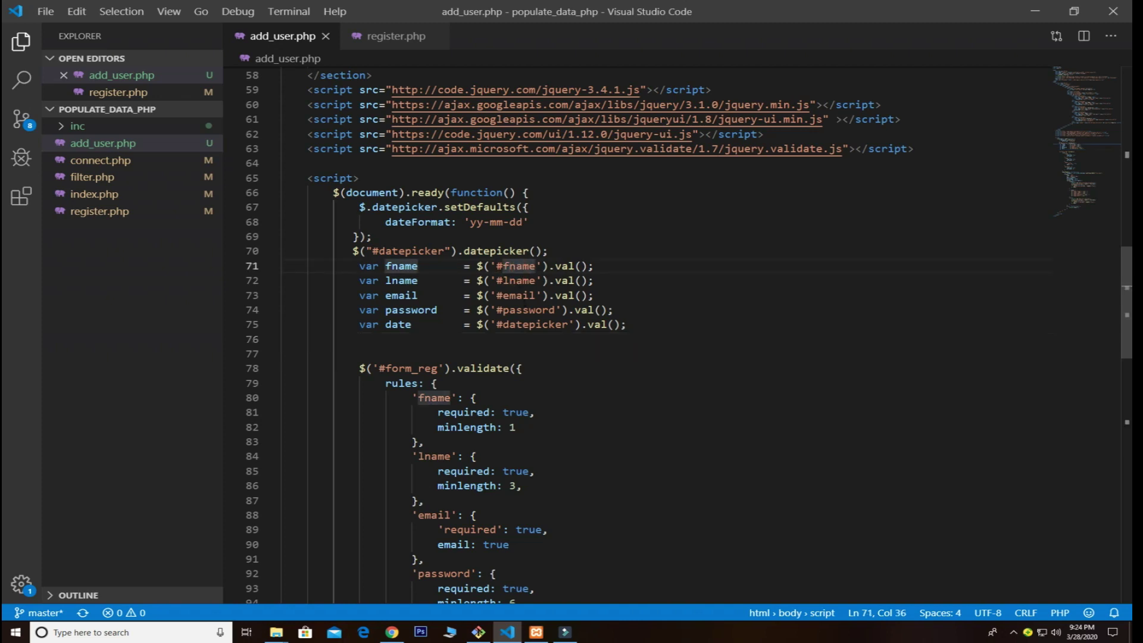
scroll(525, 304, "down", 1)
scroll(452, 256, "down", 1)
scroll(452, 256, "down", 3)
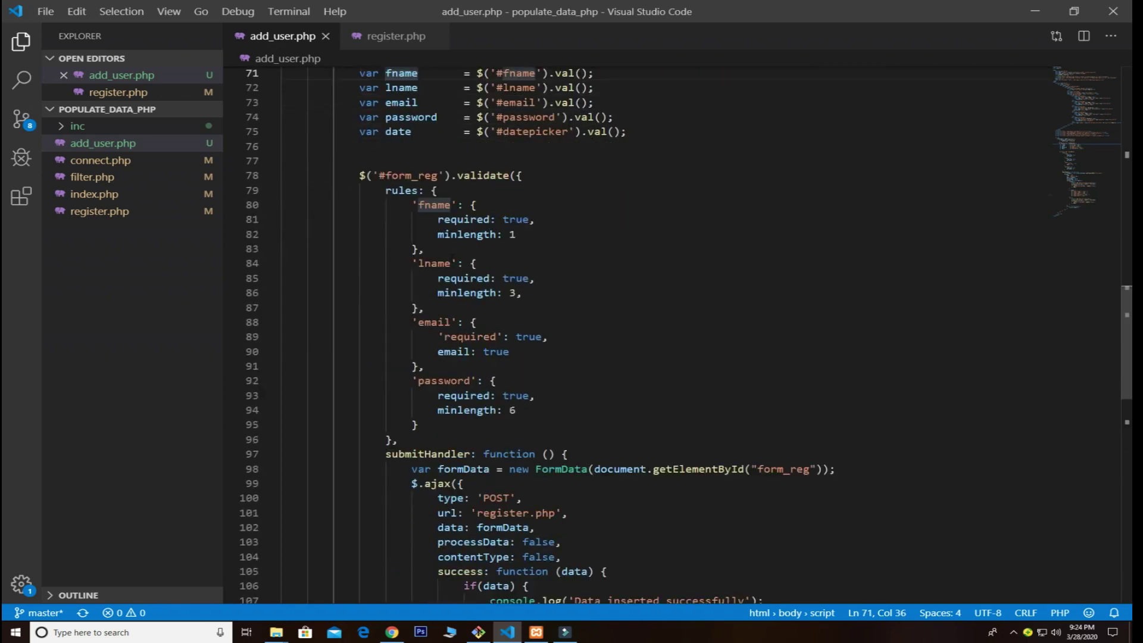
double_click(413, 176)
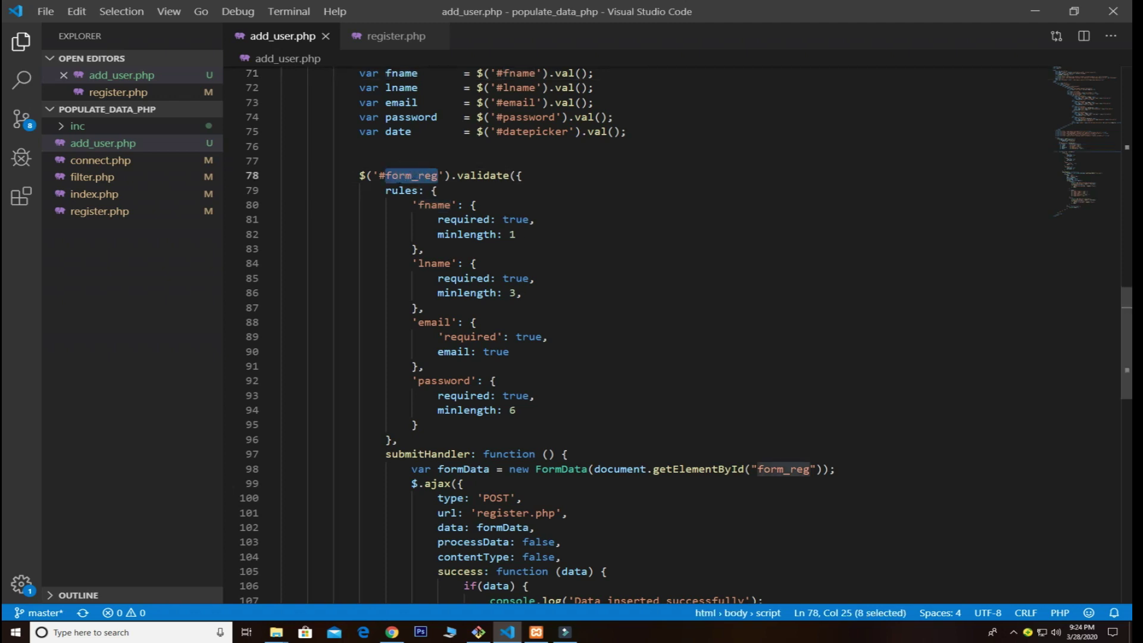
left_click_drag(1083, 165, 1083, 93)
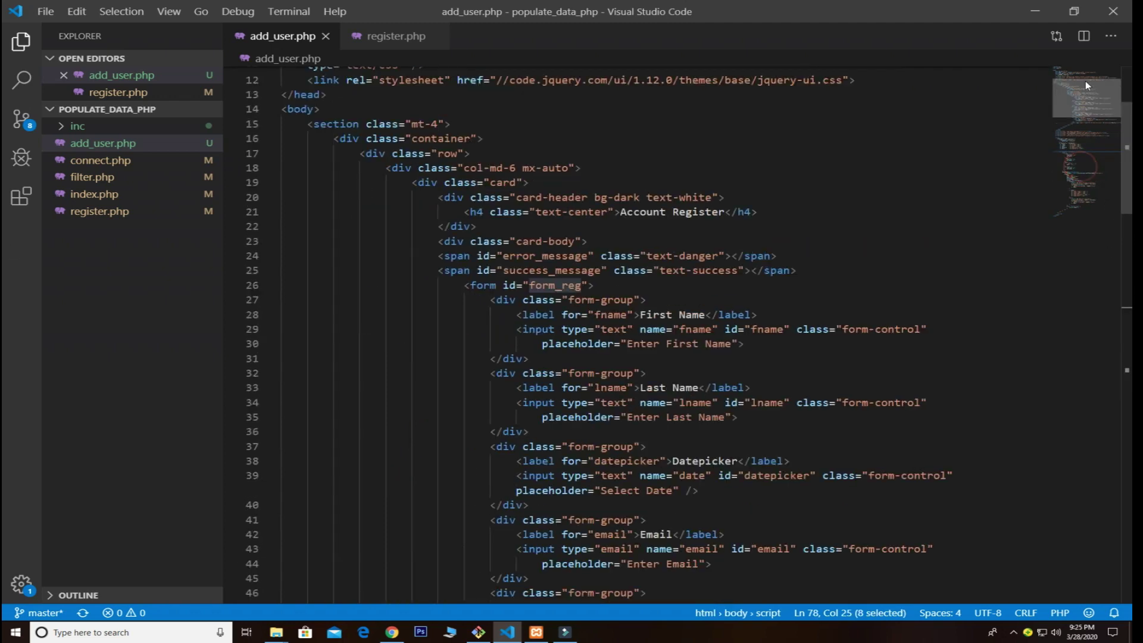
scroll(625, 330, "down", 2)
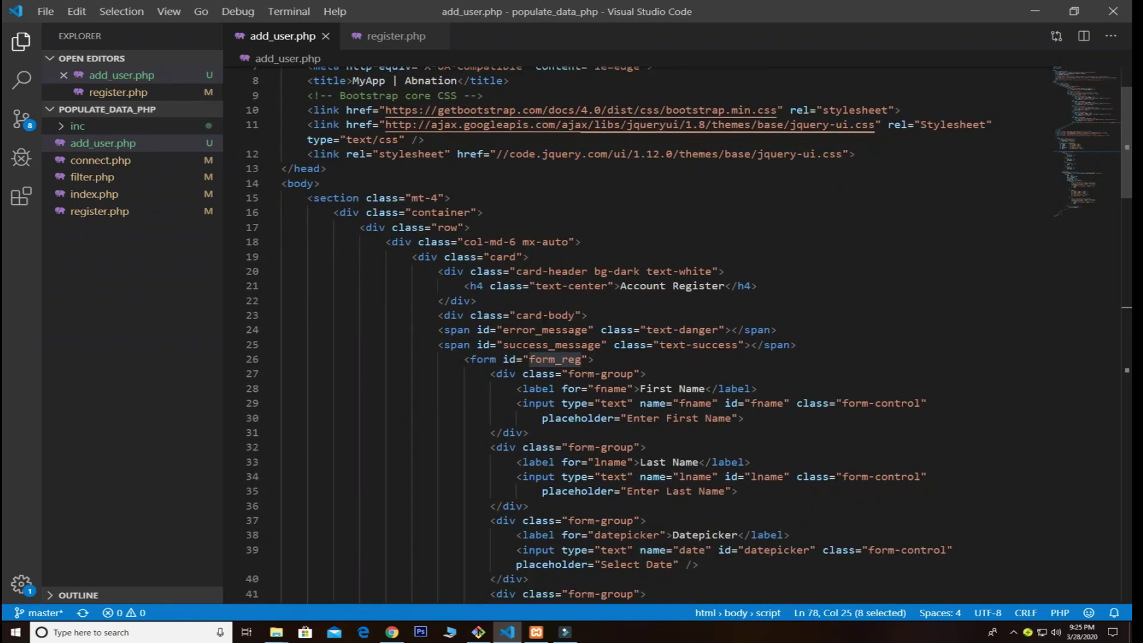
scroll(625, 331, "down", 3)
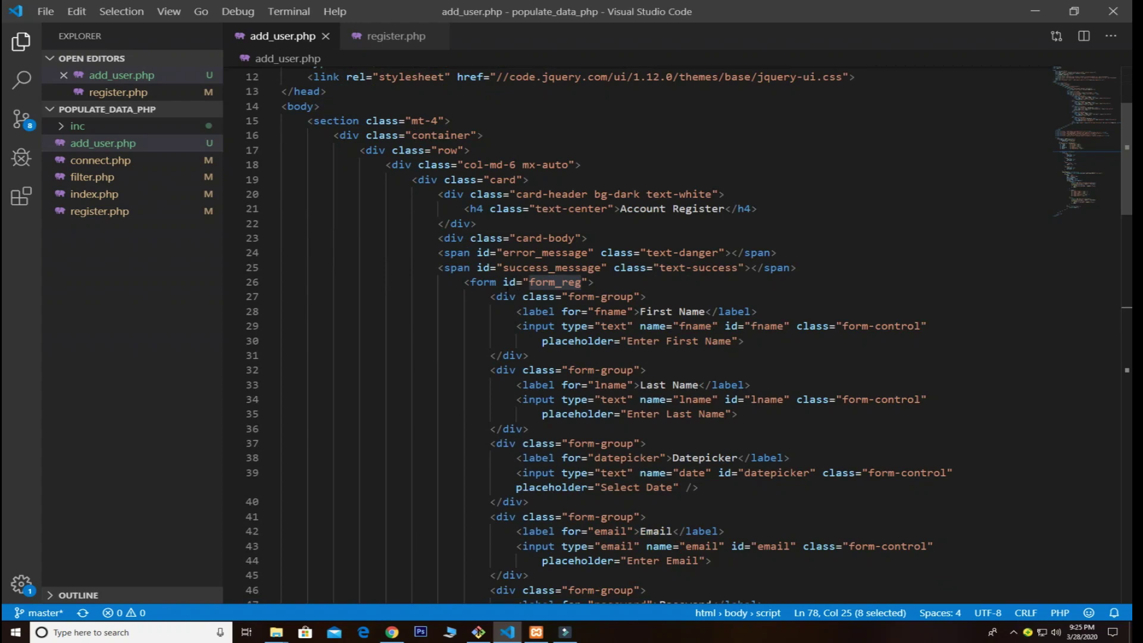
left_click(483, 283)
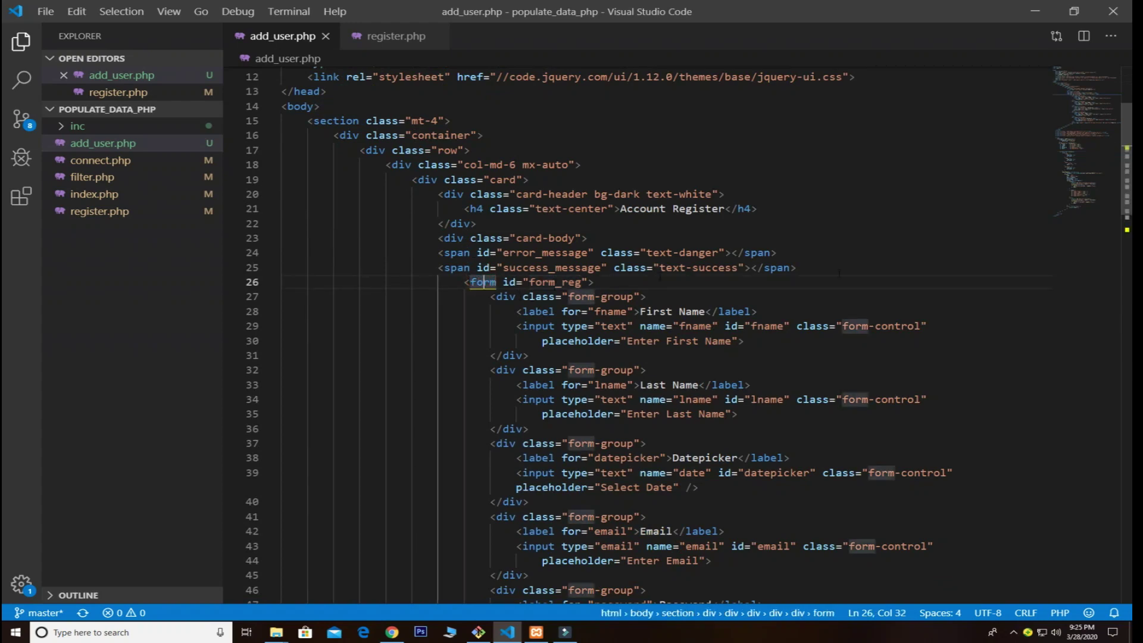
left_click_drag(1092, 107, 1084, 157)
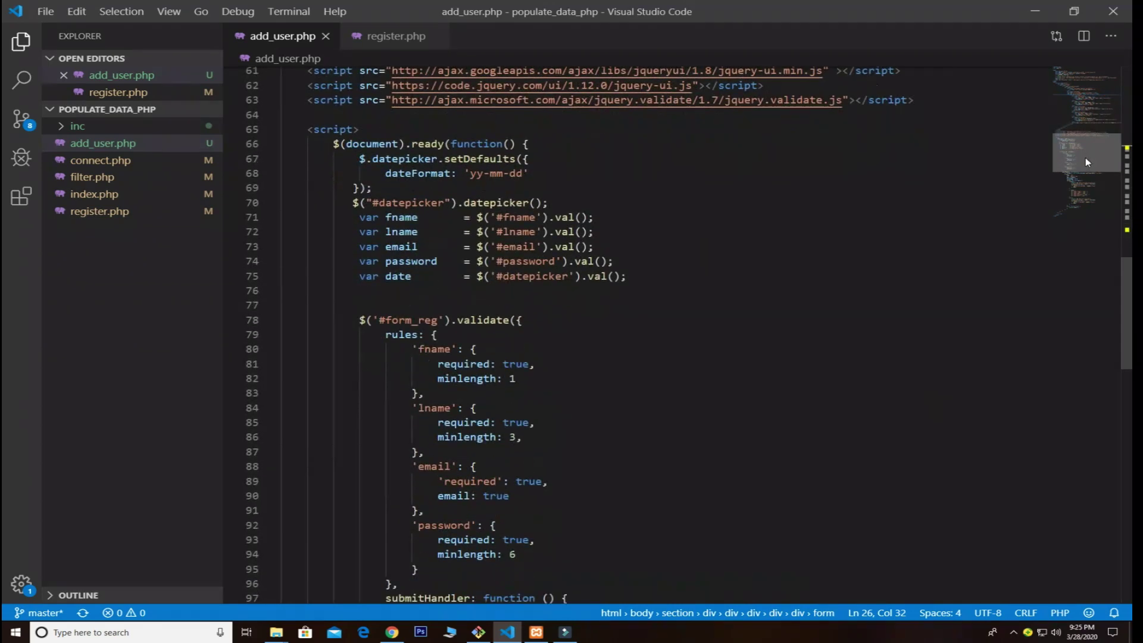
scroll(626, 331, "down", 2)
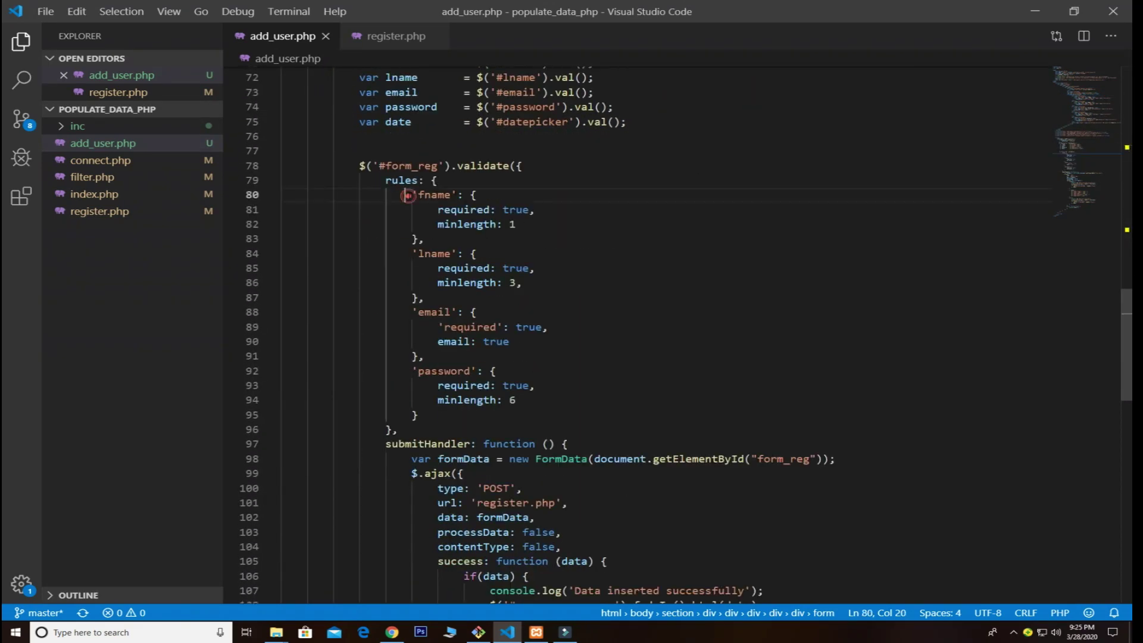
double_click(433, 195)
double_click(463, 210)
left_click_drag(431, 212, 532, 209)
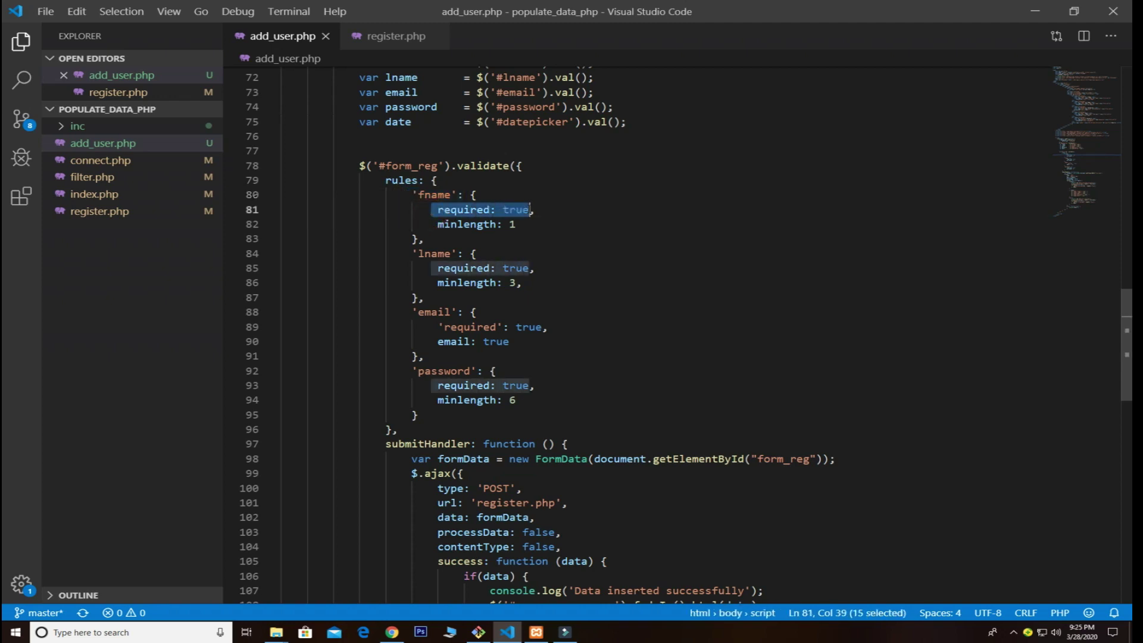
scroll(679, 335, "down", 1)
scroll(484, 299, "down", 2)
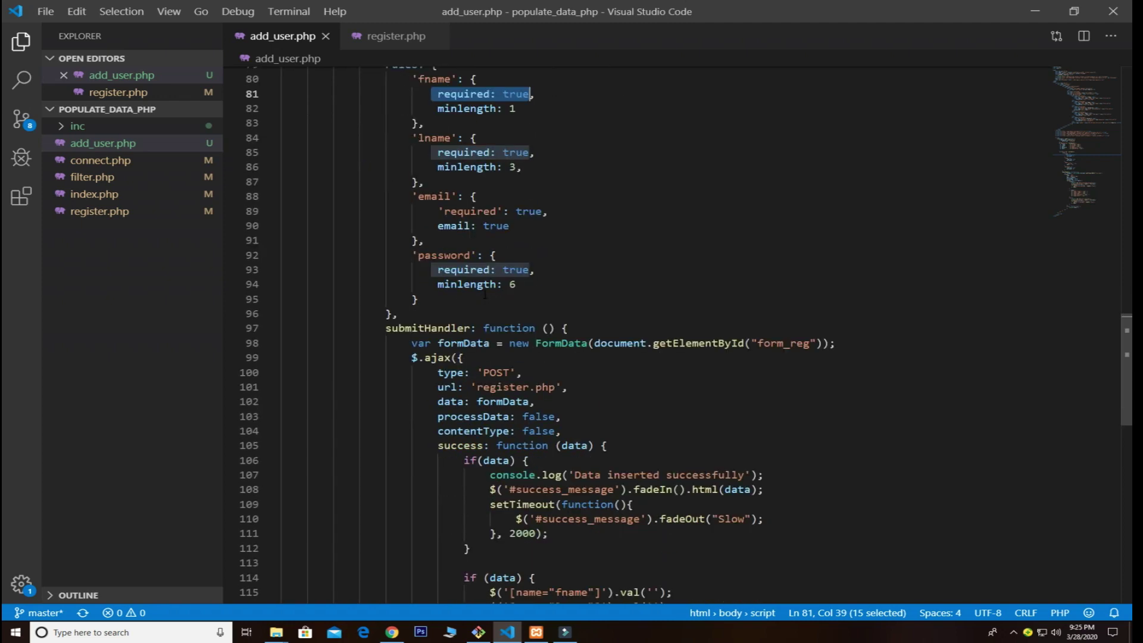
scroll(484, 295, "down", 1)
scroll(480, 280, "down", 1)
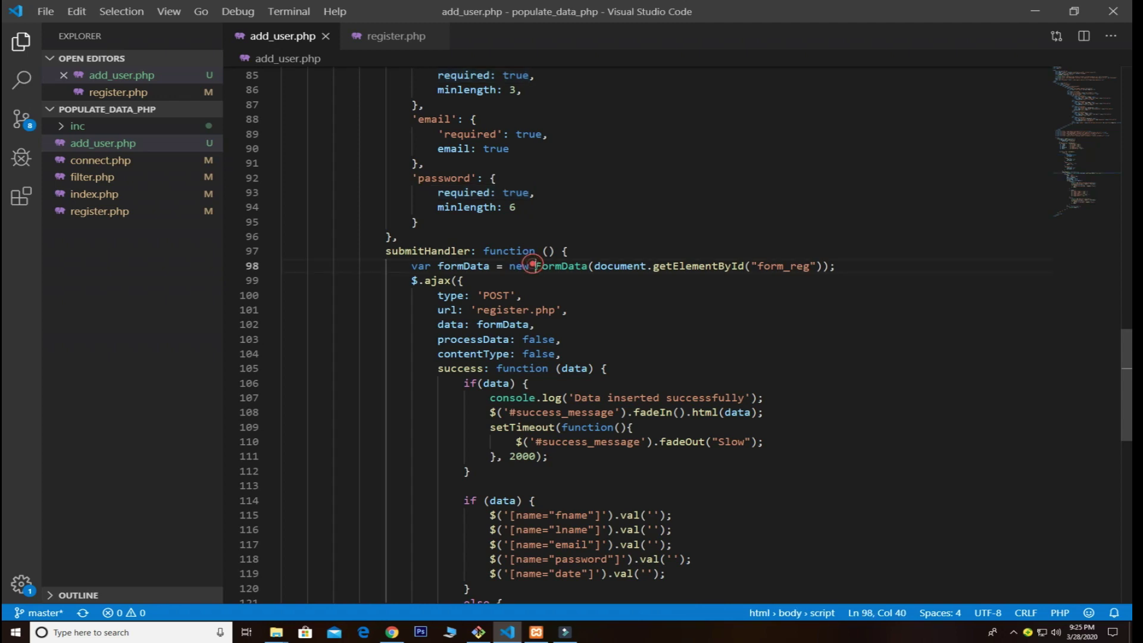
Highlight form_reg in FormData, the register.php url and the formData data setting in the AJAX call
double_click(759, 266)
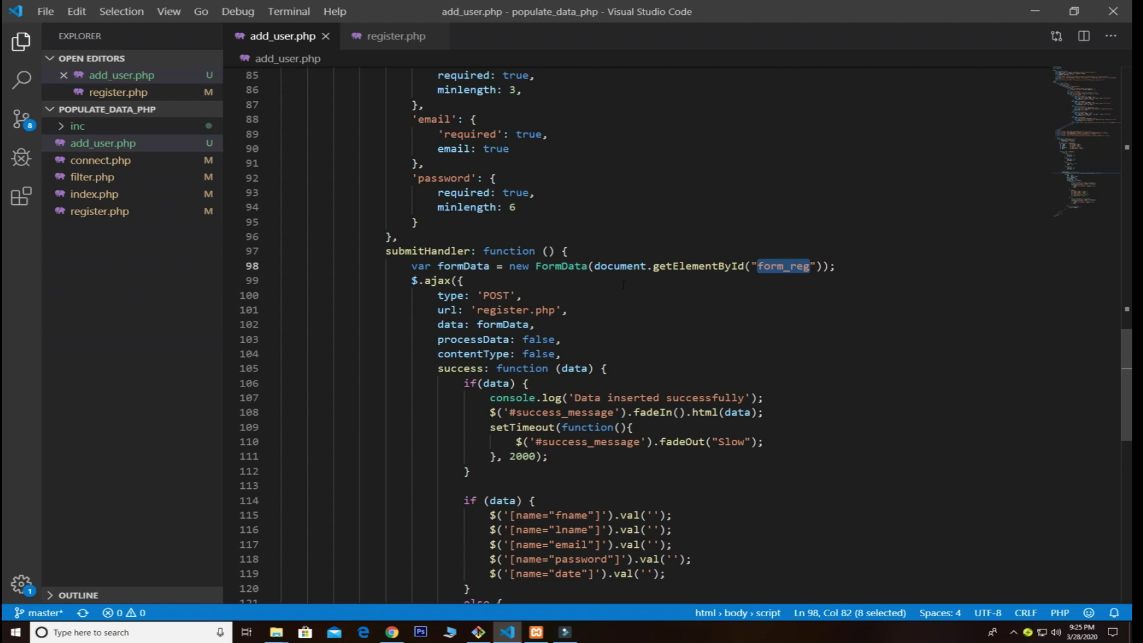
scroll(661, 281, "down", 2)
scroll(646, 283, "down", 2)
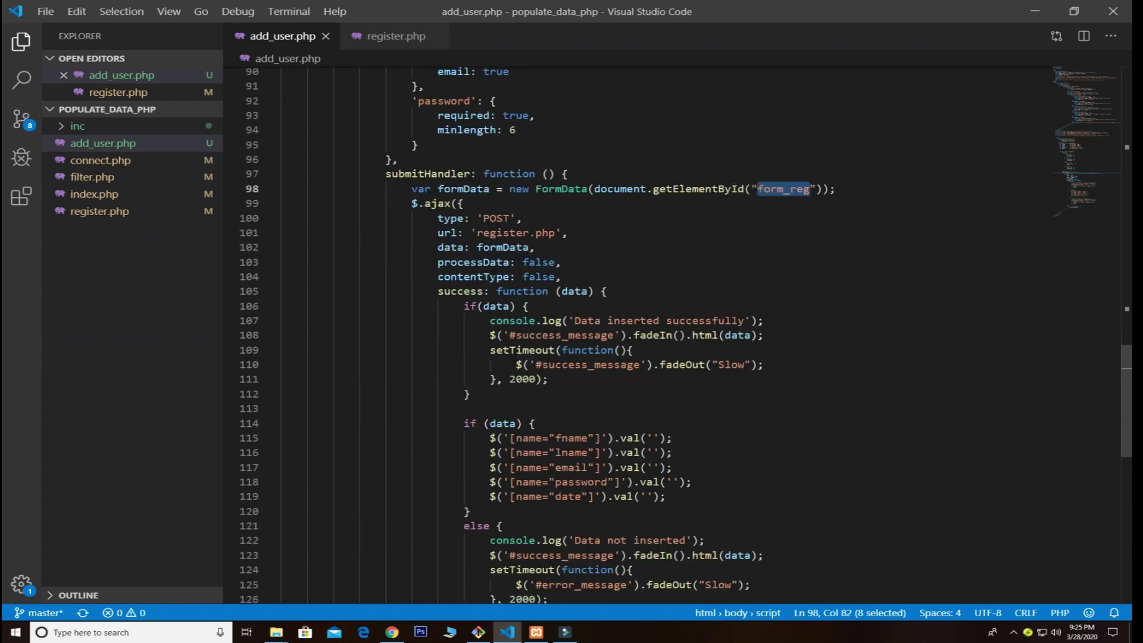
left_click_drag(409, 203, 495, 261)
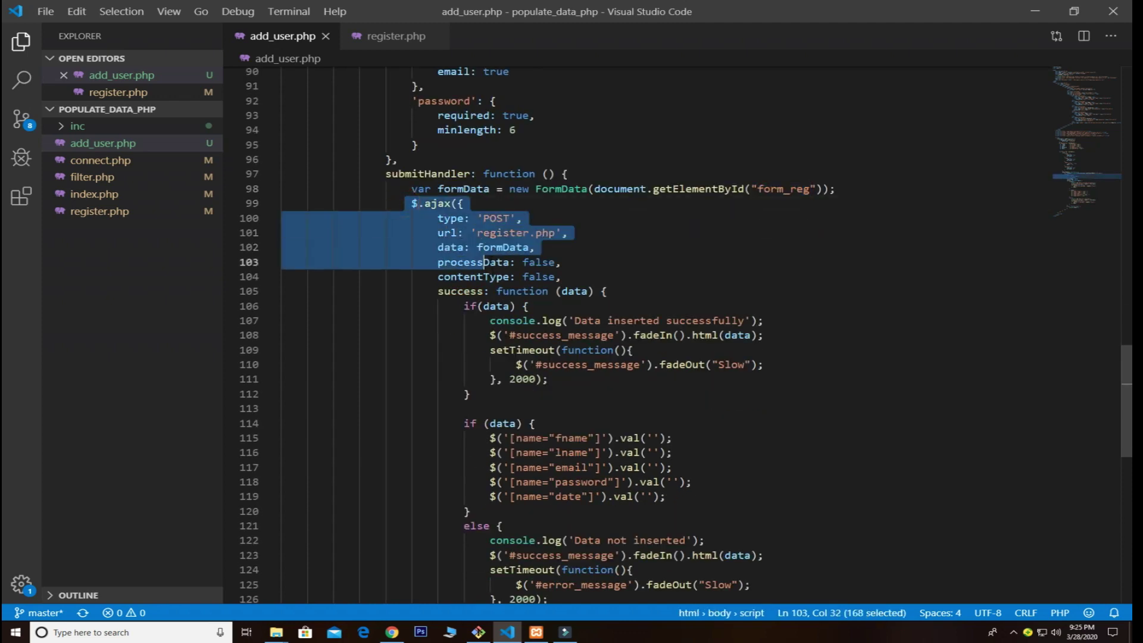
left_click(389, 226)
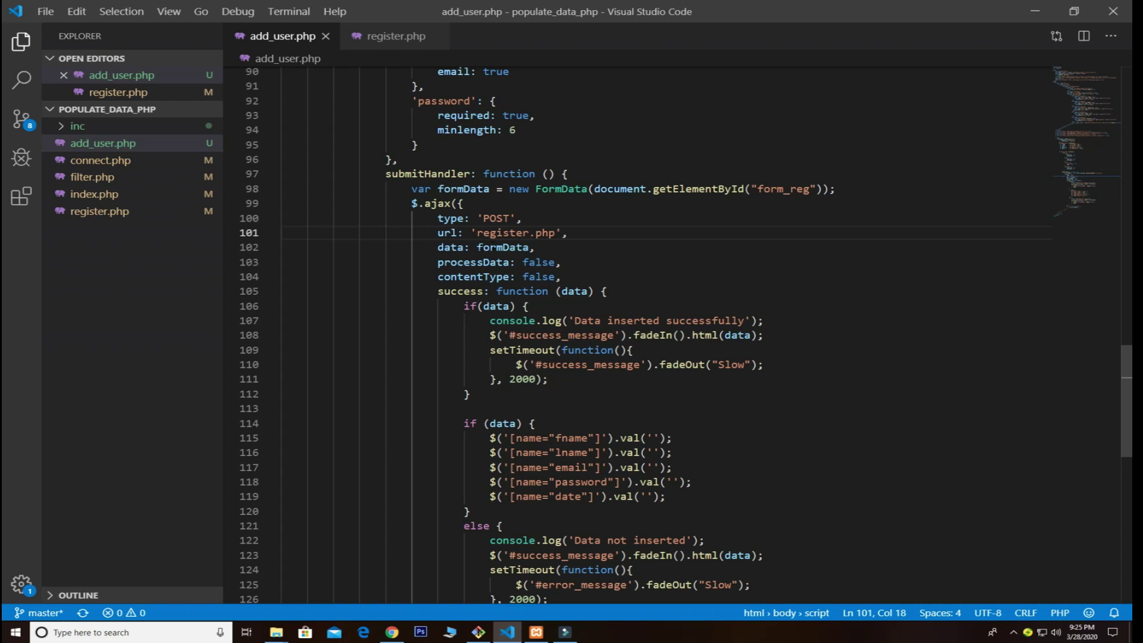
left_click_drag(425, 232, 555, 233)
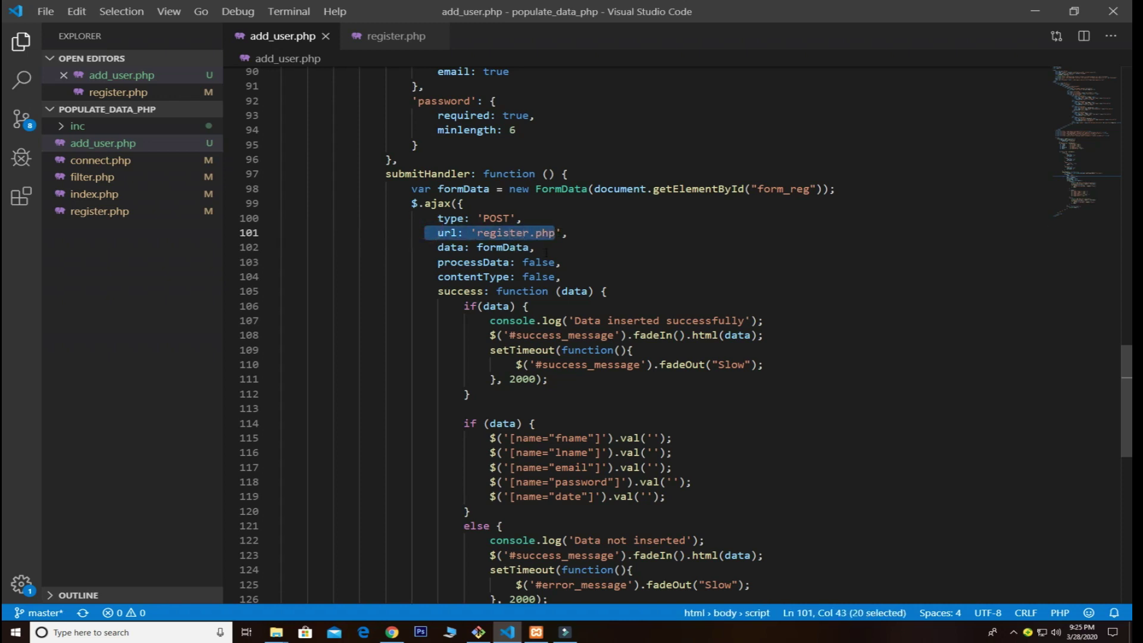
scroll(503, 243, "down", 1)
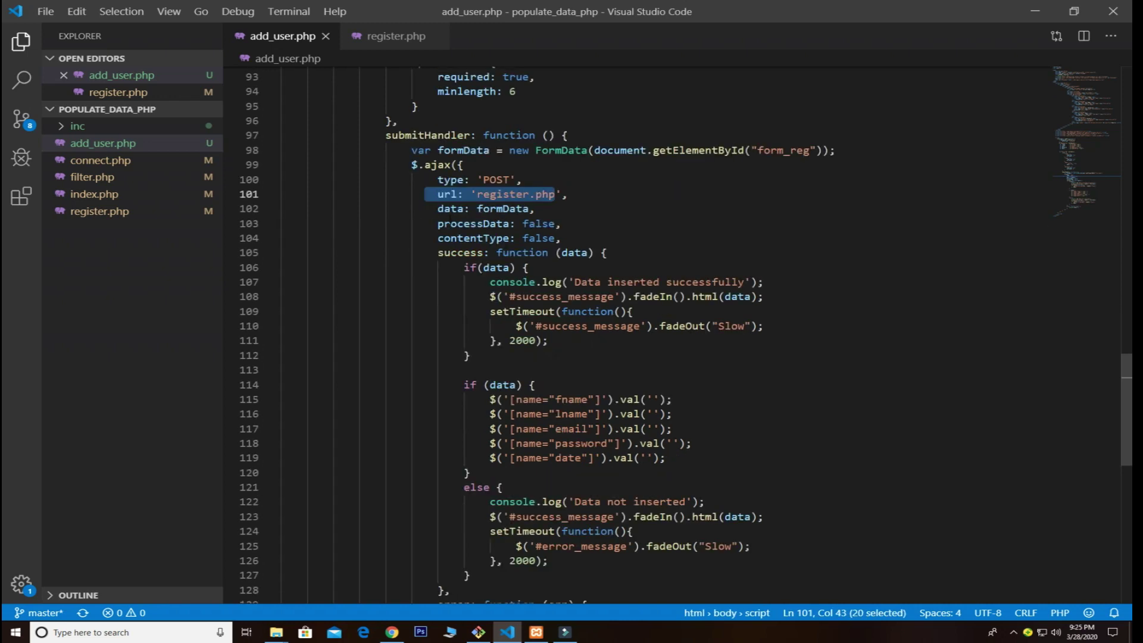
double_click(497, 209)
scroll(494, 209, "up", 1)
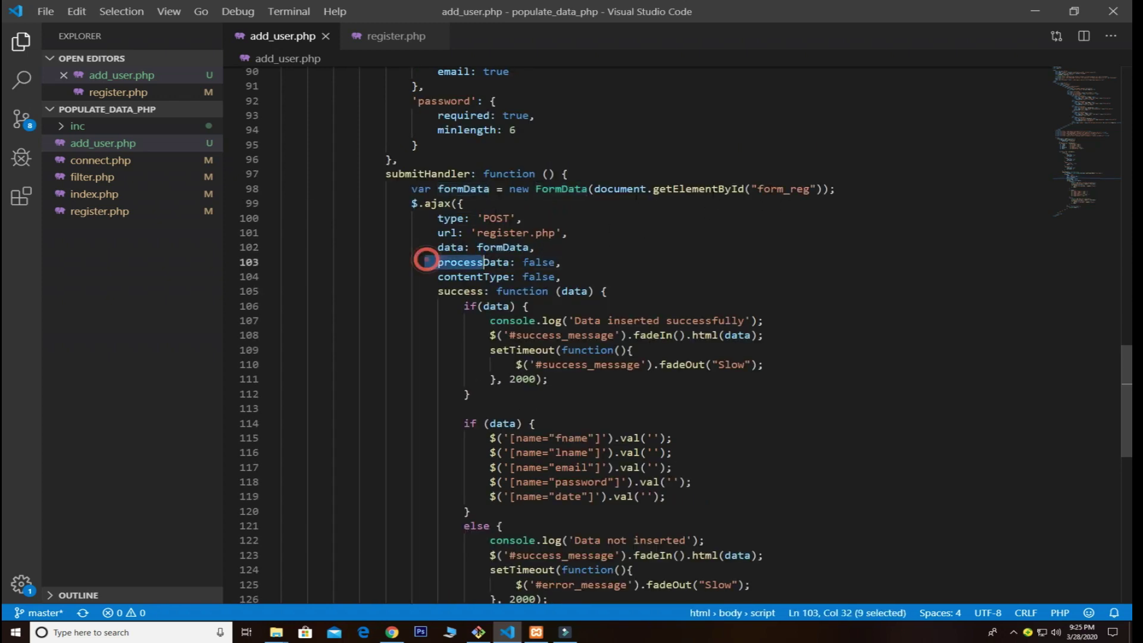
left_click_drag(431, 262, 562, 277)
scroll(563, 277, "down", 1)
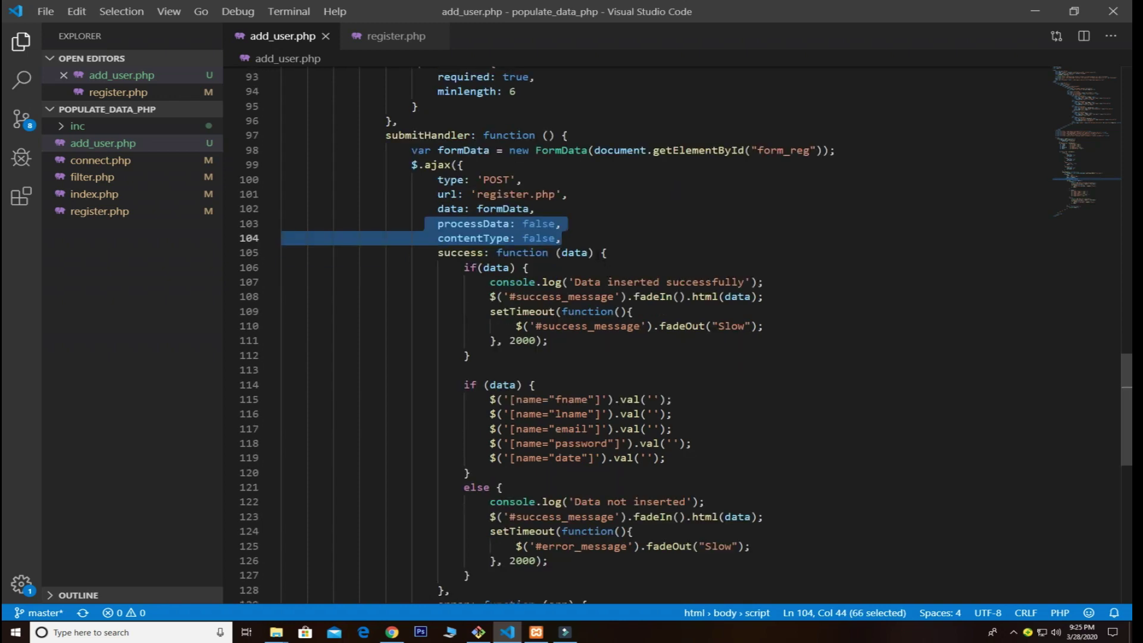
scroll(574, 220, "down", 1)
scroll(574, 222, "down", 2)
mouse_move(450, 166)
left_mouse_down()
mouse_move(477, 166)
mouse_move(598, 228)
left_mouse_up()
scroll(622, 237, "up", 1)
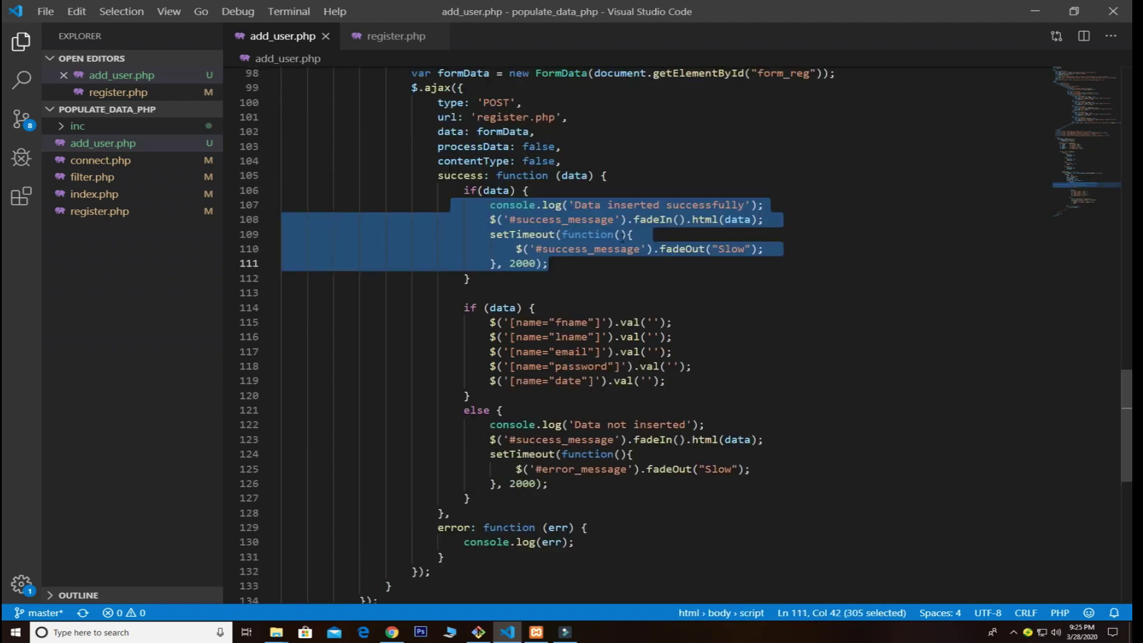
Highlight the success_message id, the field-reset lines and the handler's else branch
left_click(624, 236)
double_click(550, 220)
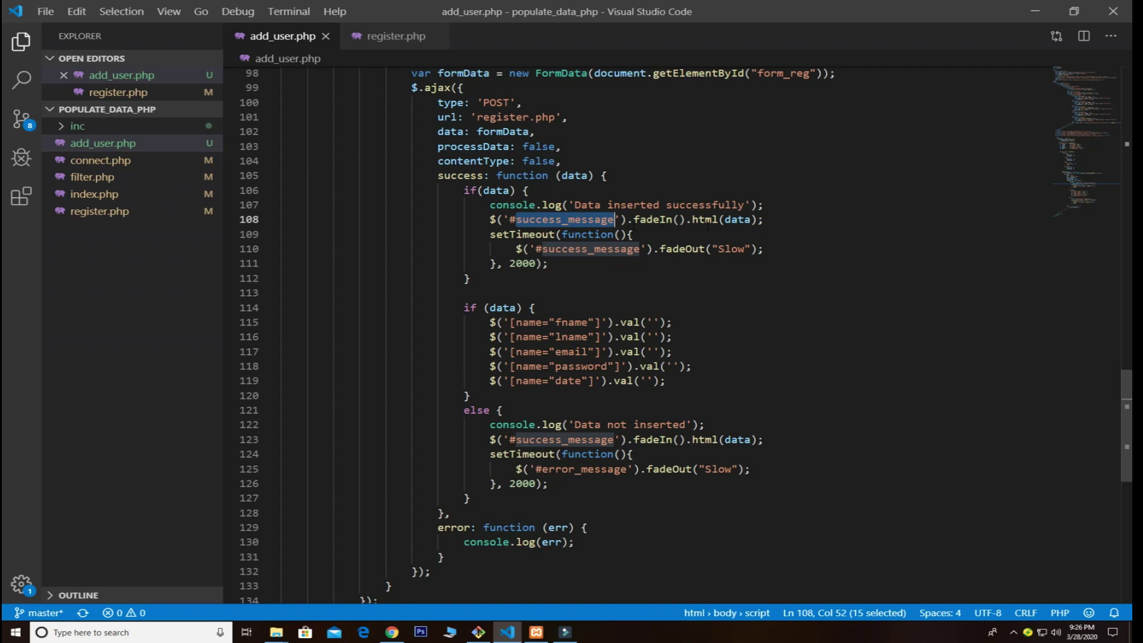
scroll(666, 238, "up", 1)
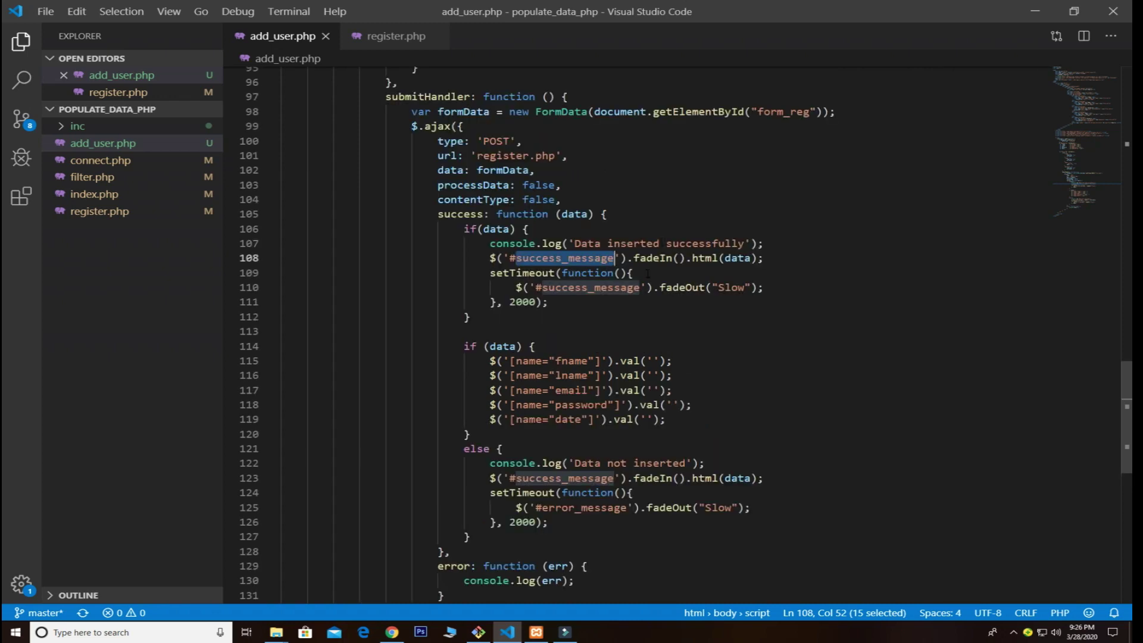
scroll(665, 238, "down", 1)
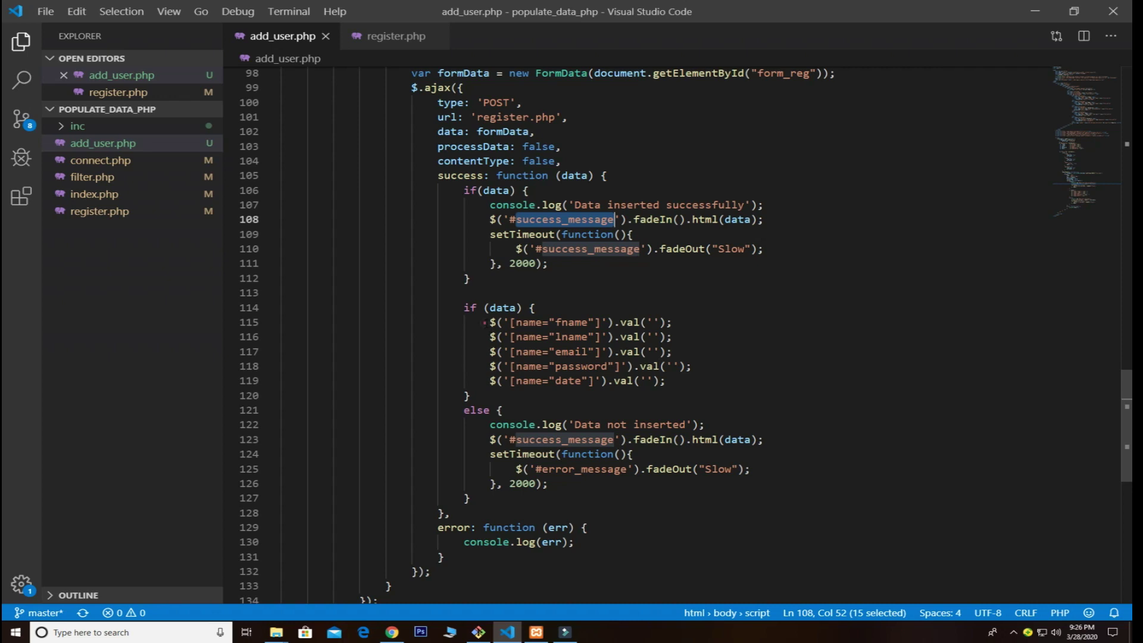
left_click_drag(488, 323, 668, 381)
left_click(673, 381)
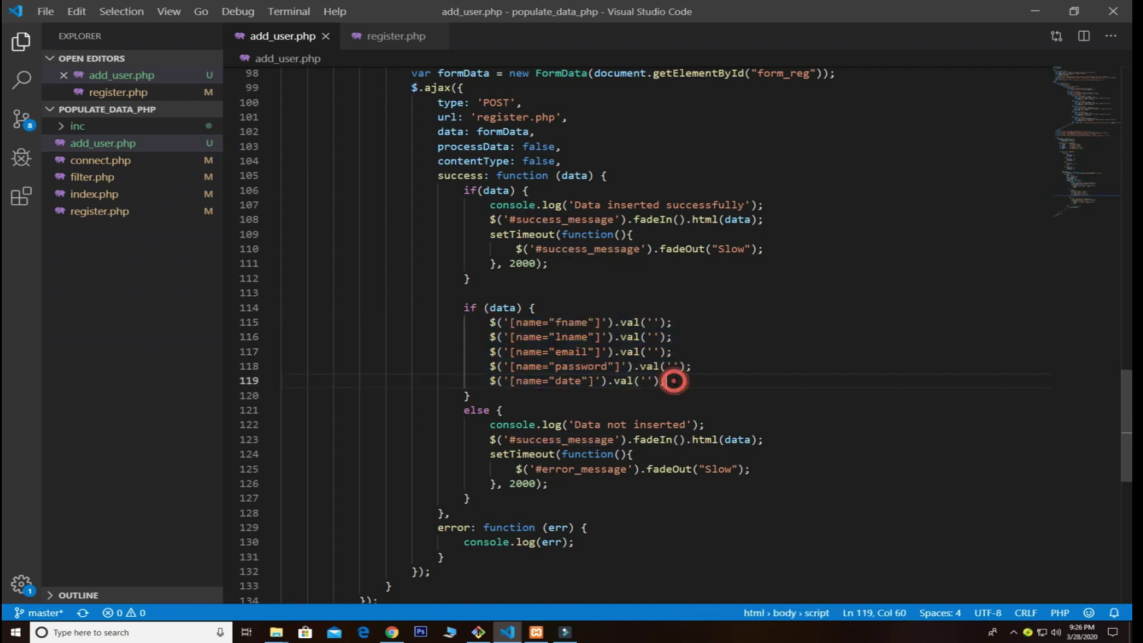
scroll(674, 375, "down", 1)
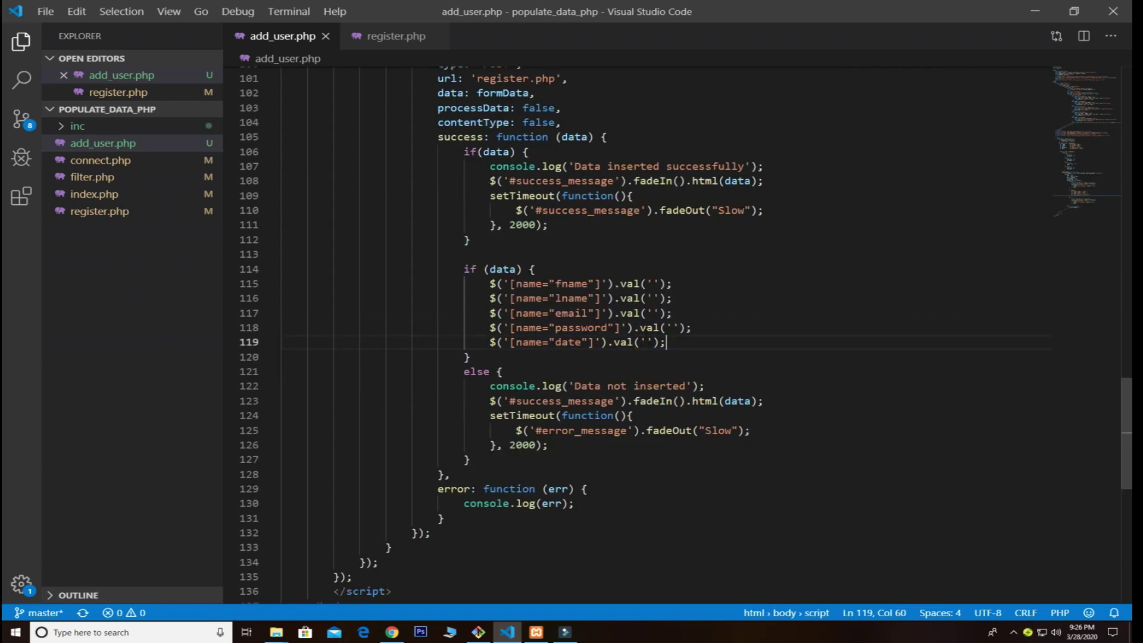
left_click(451, 368)
left_click_drag(451, 369, 594, 446)
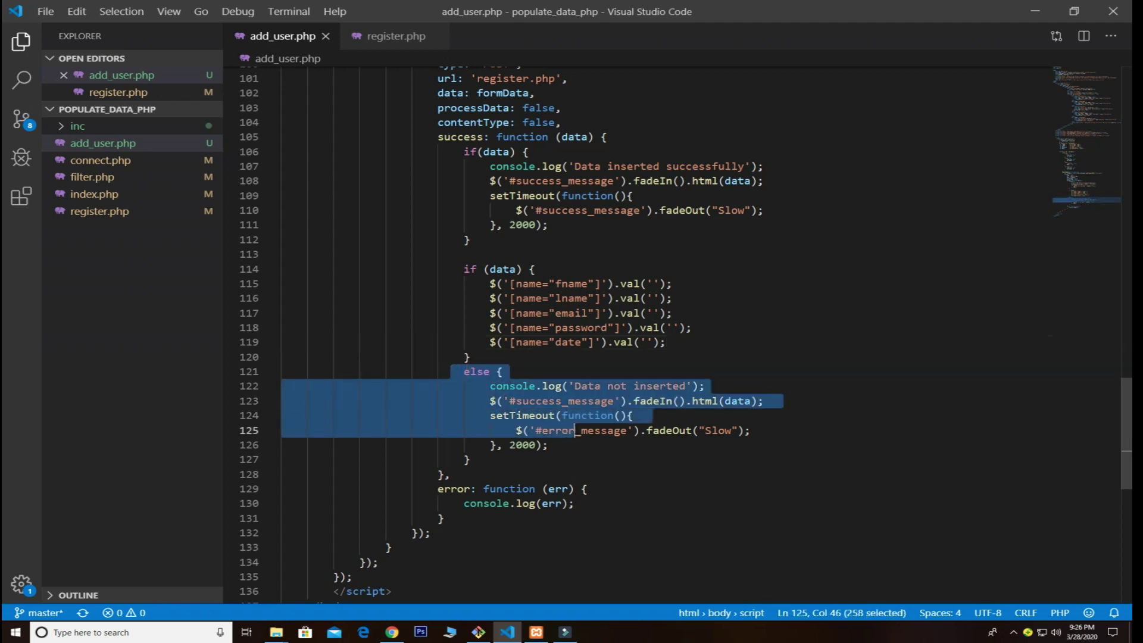
left_click(605, 451)
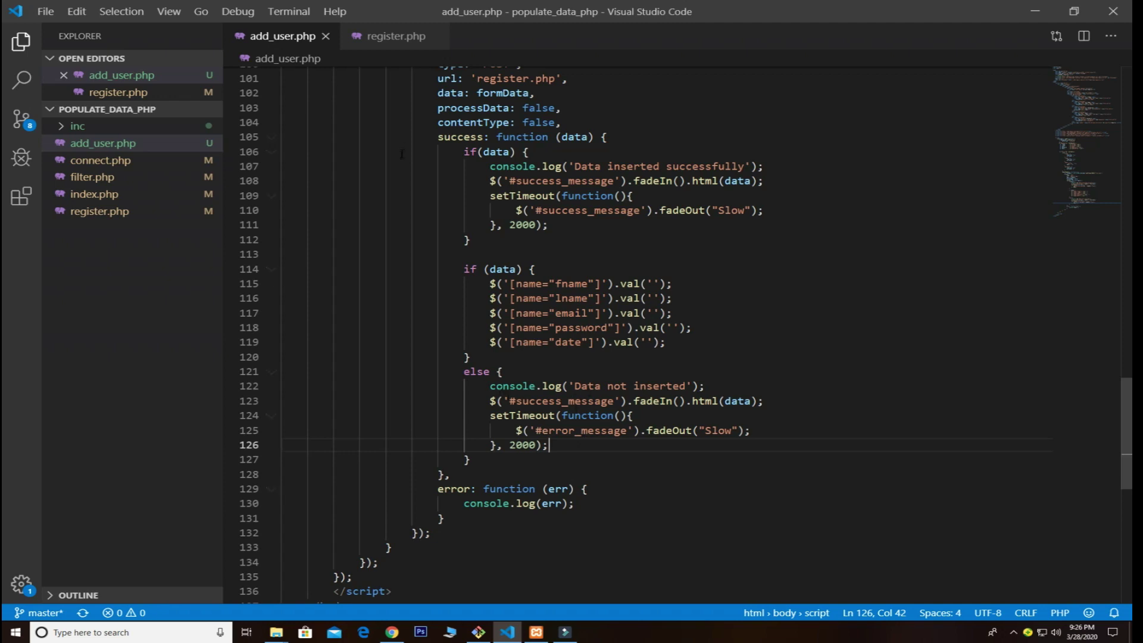
scroll(625, 331, "up", 2)
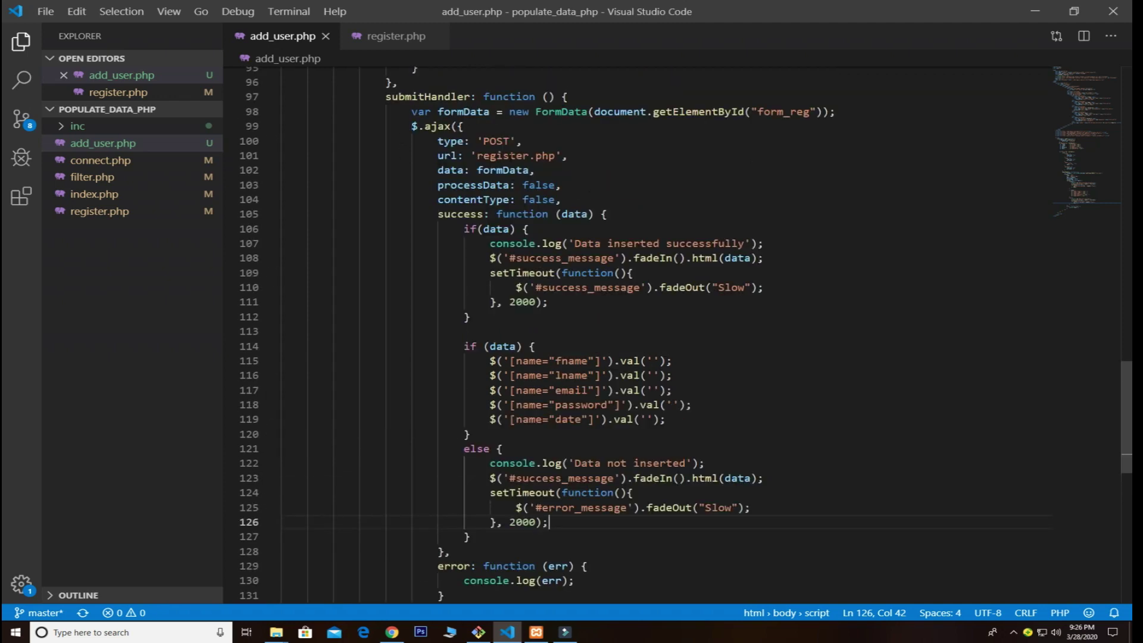
double_click(503, 156)
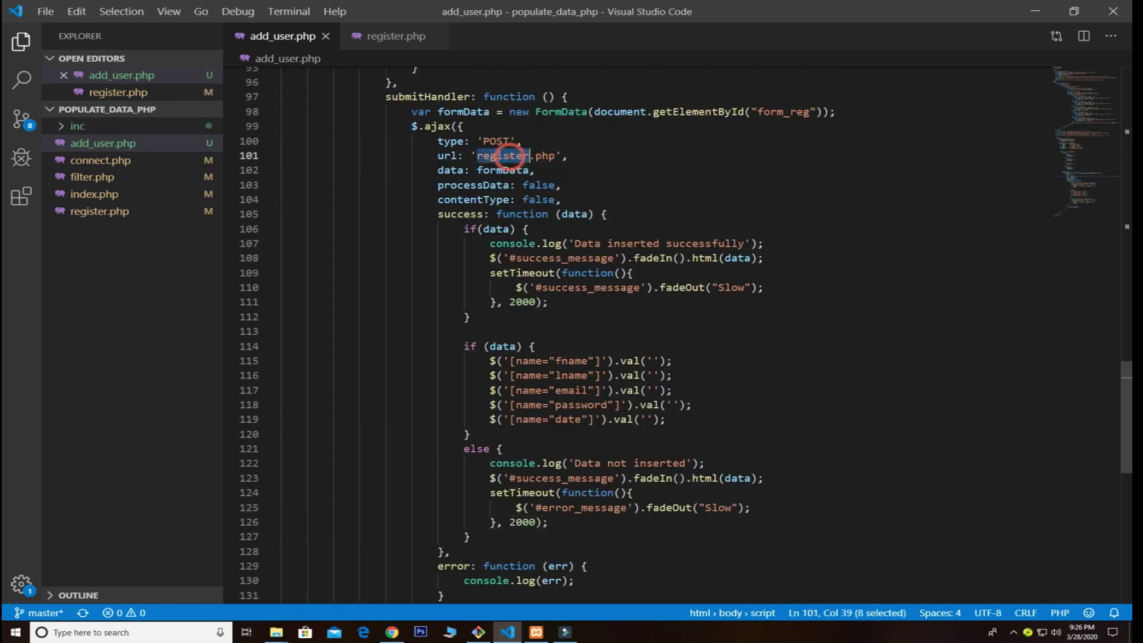
Open register.php, select the database connection line, and wrap the long INSERT line
left_click(393, 46)
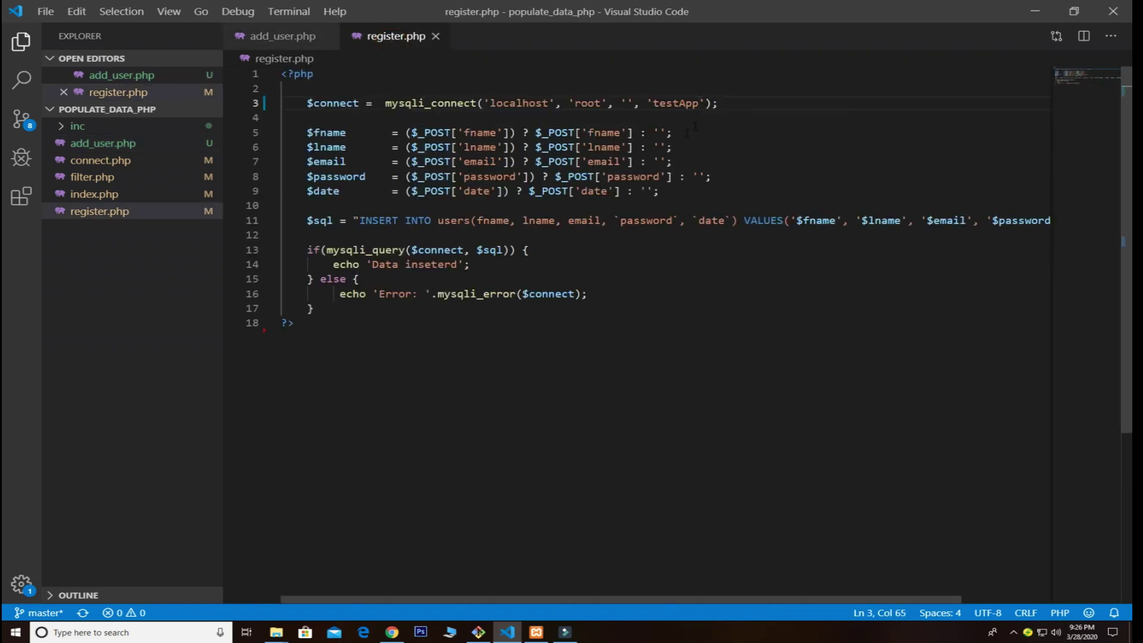
left_click_drag(718, 103, 294, 103)
mouse_move(100, 159)
left_click(607, 281)
key("alt+z")
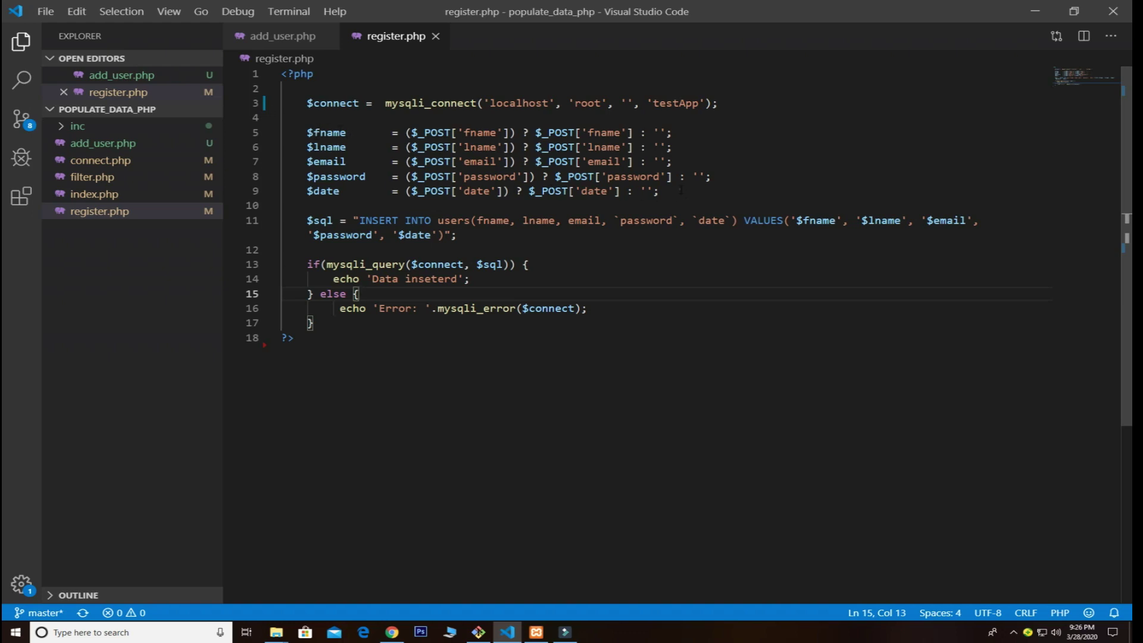
Highlight the POST variable assignments, including fname and its empty-string fallback
left_click_drag(680, 191, 387, 148)
left_click(394, 133)
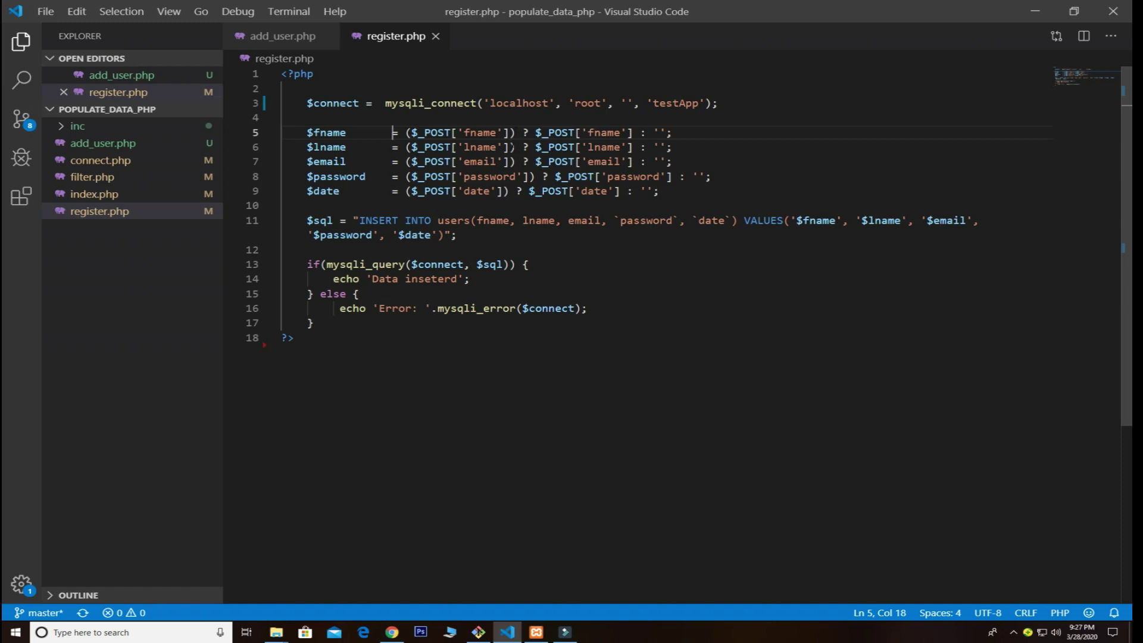
double_click(490, 132)
left_click(601, 132)
double_click(601, 133)
left_click_drag(640, 132, 668, 133)
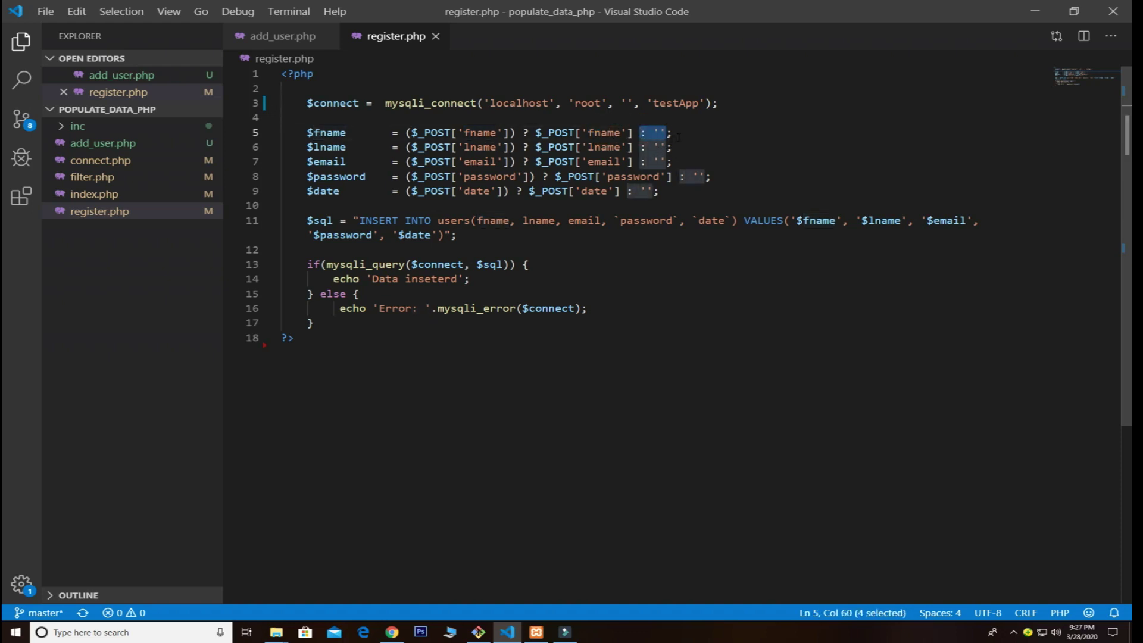
left_click(657, 134)
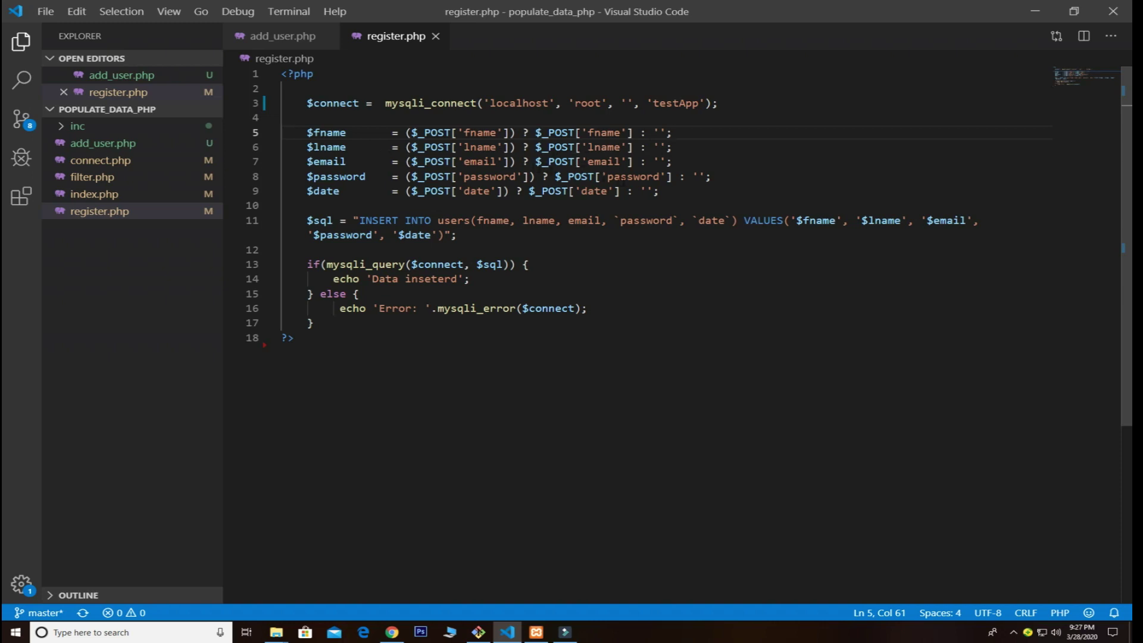
Highlight the INSERT query's users table, column list, VALUES and the five POST assignments
left_click_drag(459, 235, 288, 225)
left_click(516, 238)
double_click(453, 221)
mouse_move(529, 220)
left_mouse_down()
mouse_move(495, 221)
mouse_move(671, 221)
left_mouse_up()
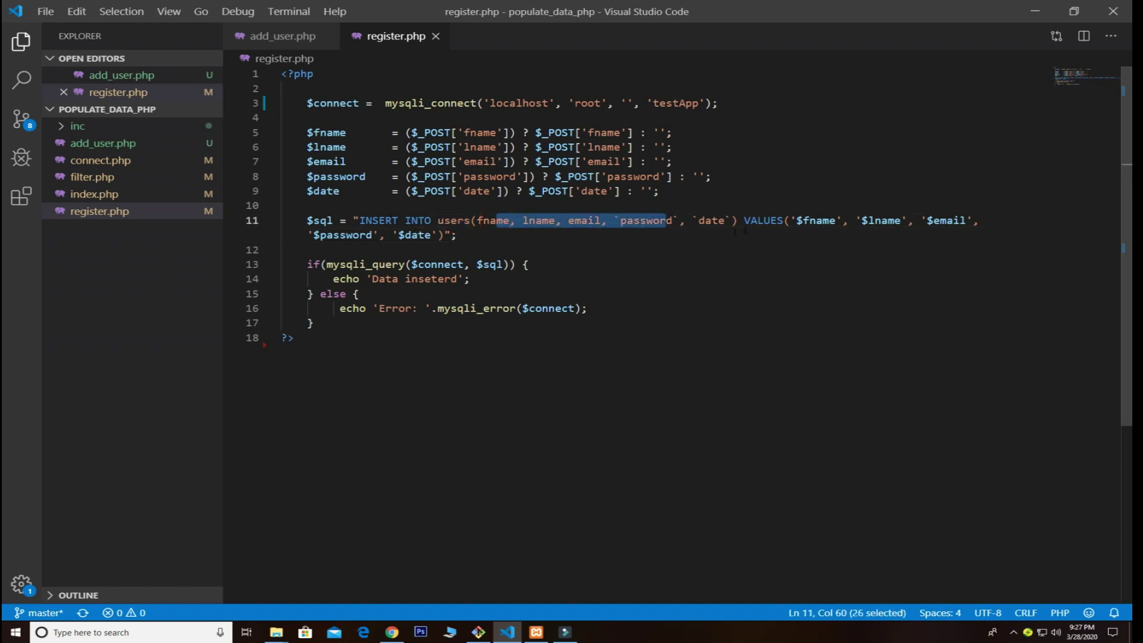
double_click(764, 220)
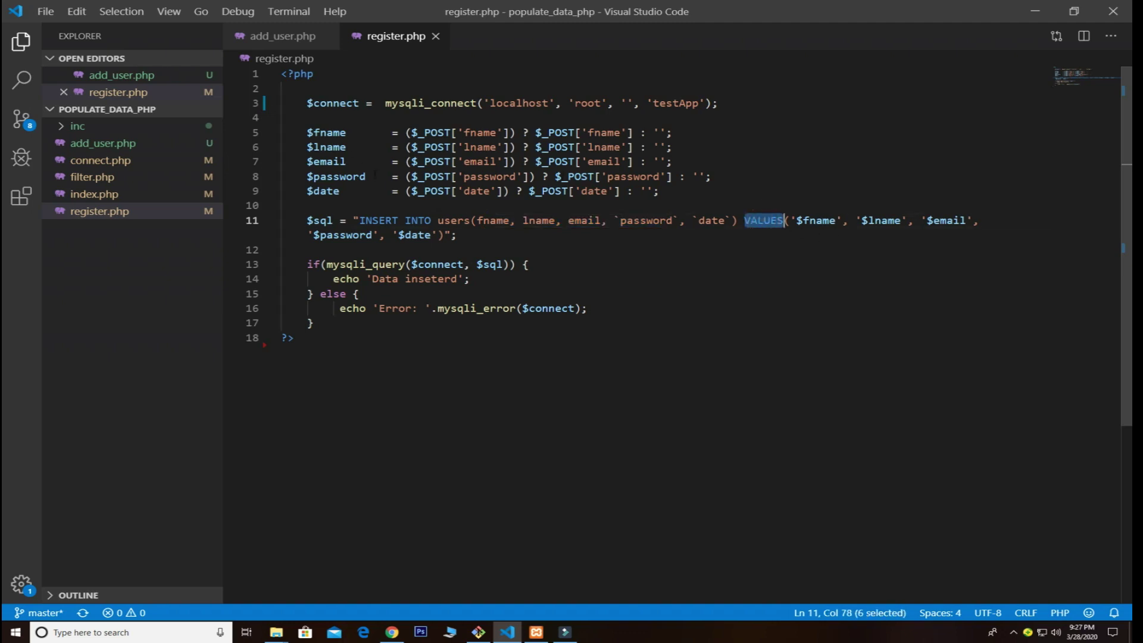
left_click_drag(366, 192, 309, 134)
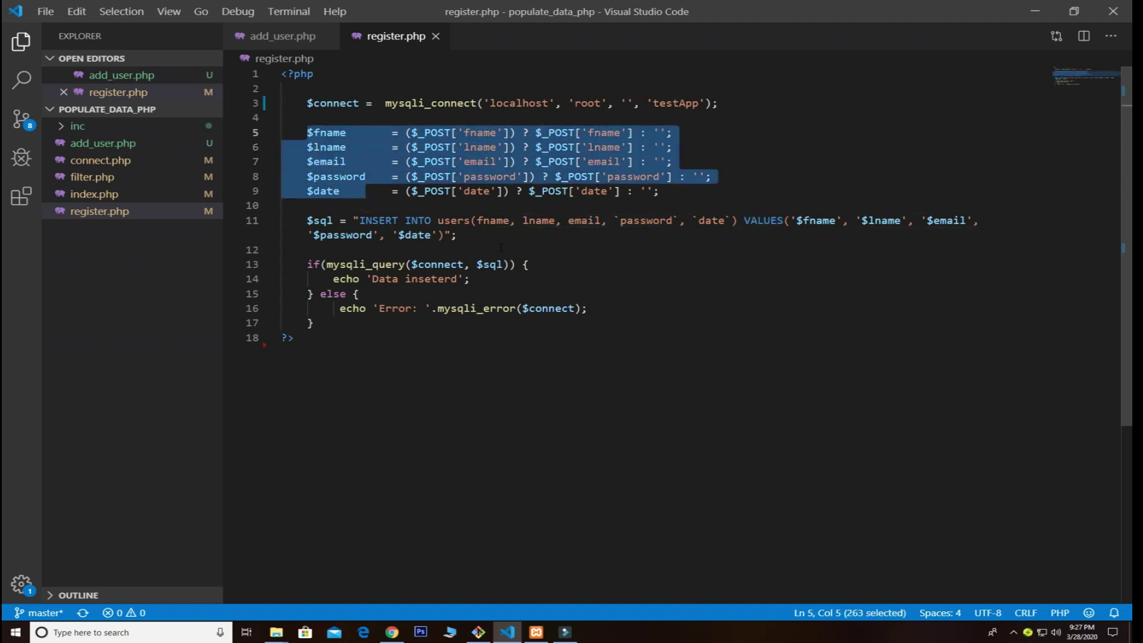
left_click(565, 264)
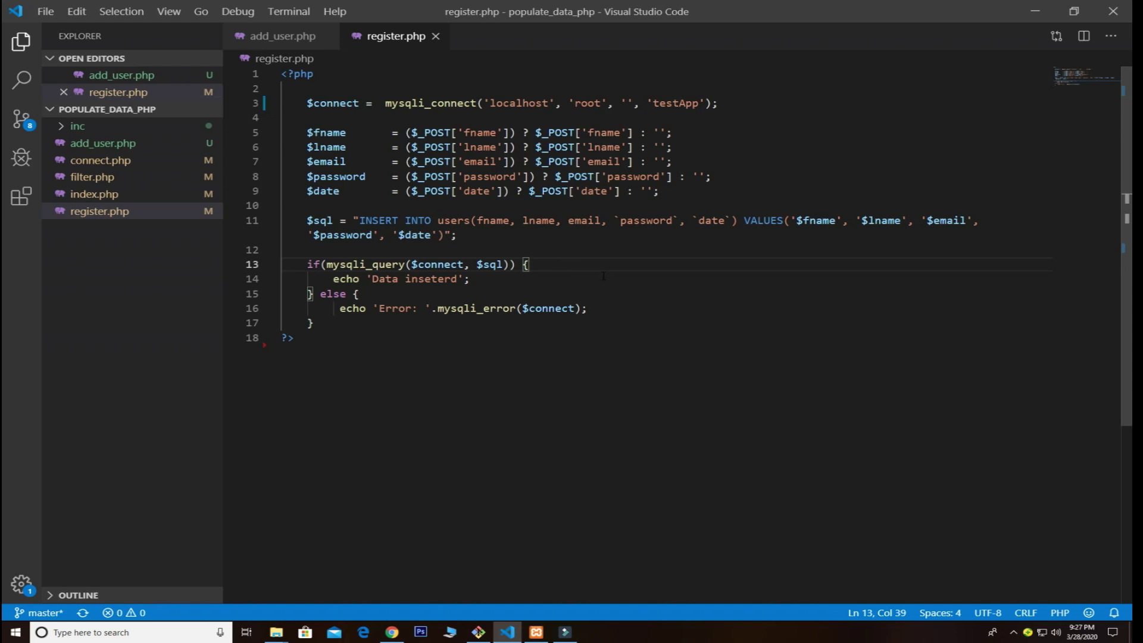
Highlight the query execution check and its connect and sql variables
left_click_drag(293, 264, 425, 264)
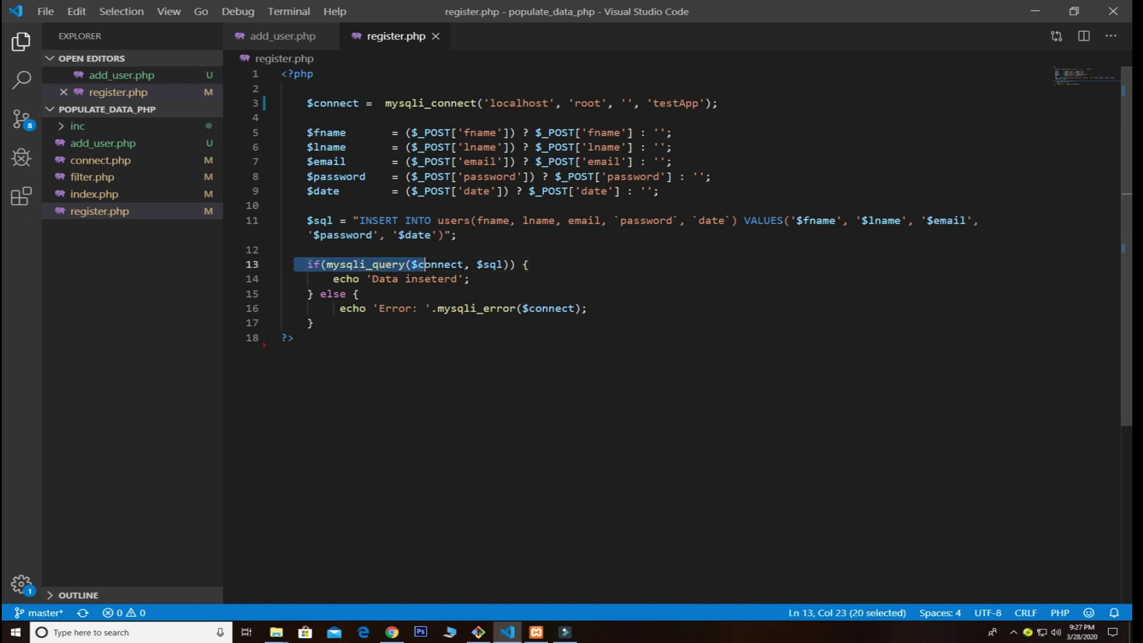
left_click(513, 265)
double_click(443, 264)
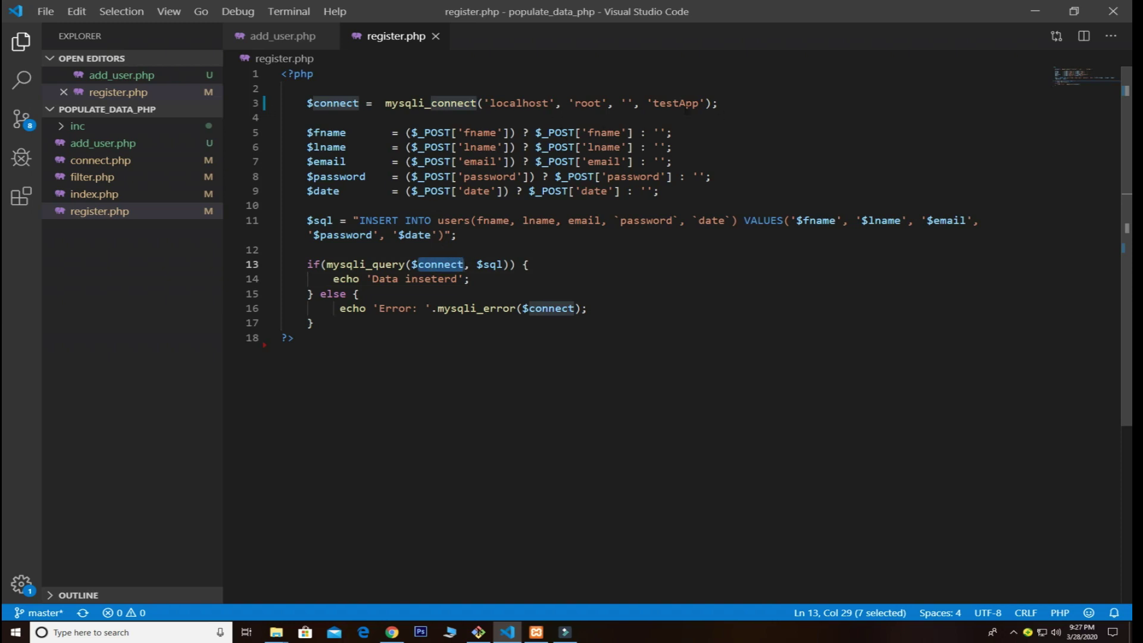
double_click(492, 265)
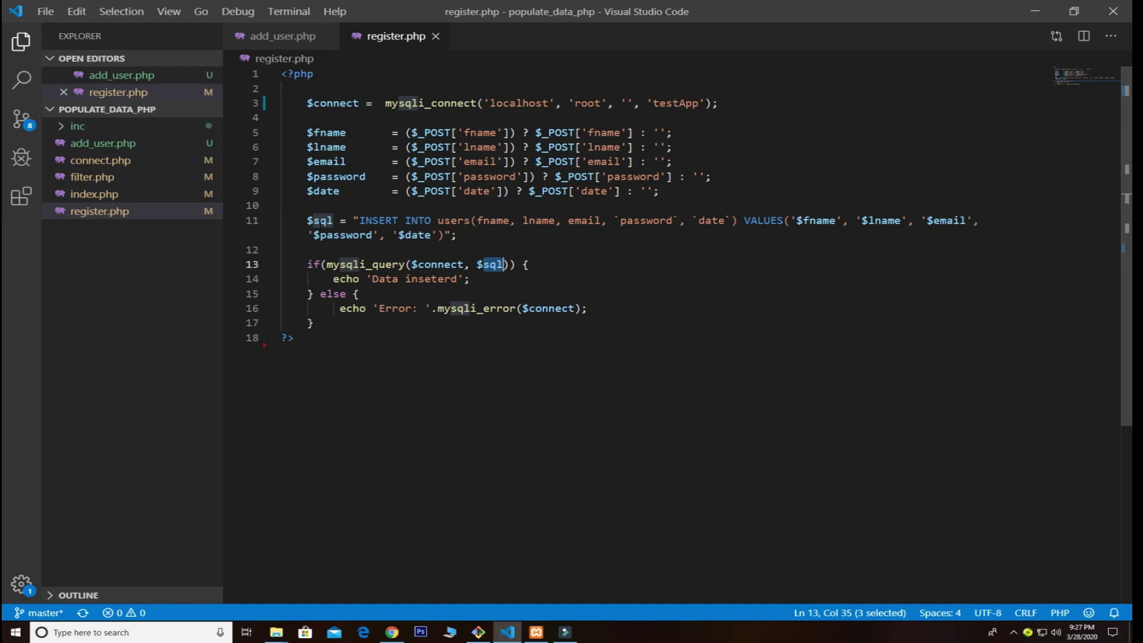
Highlight the 'Data inseterd' and error echo statements, then show phpMyAdmin's users table
left_click_drag(313, 278, 471, 279)
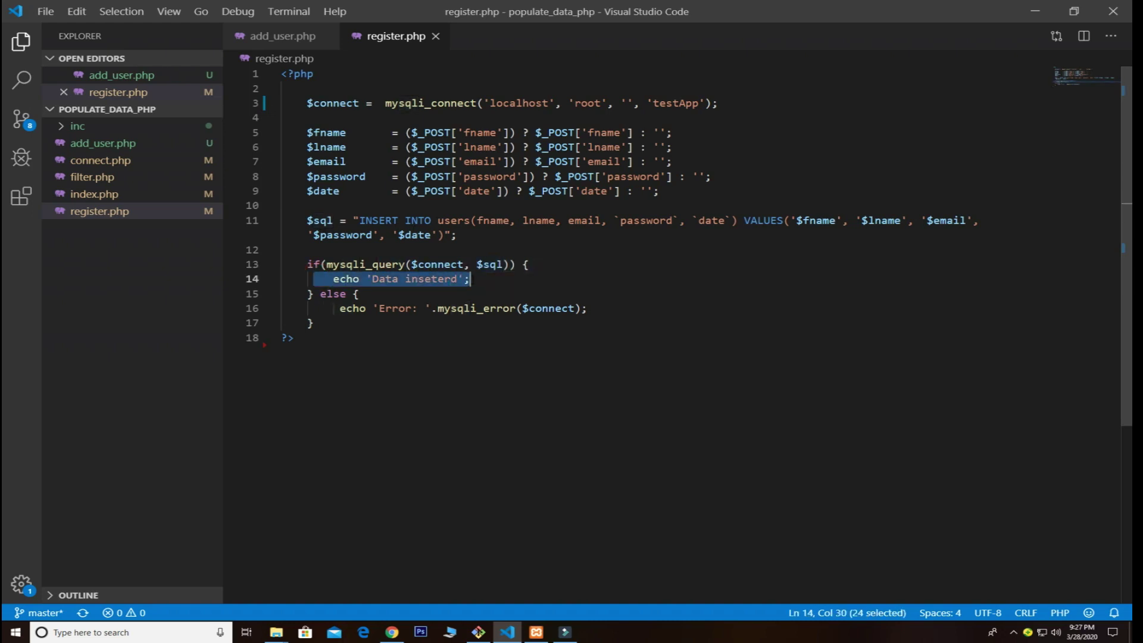
left_click(518, 289)
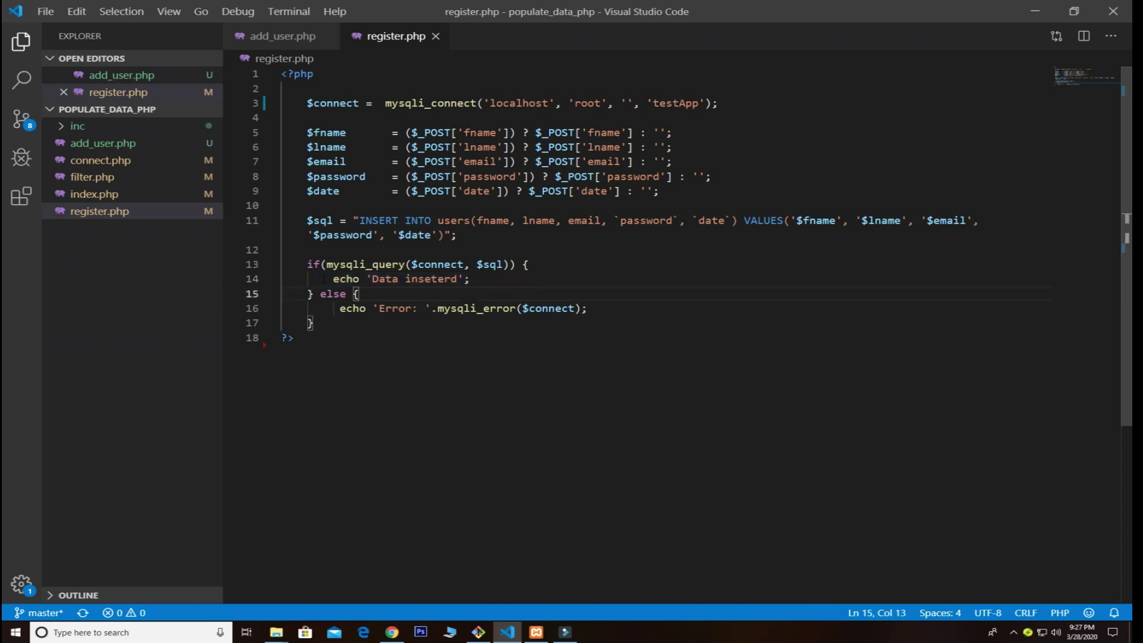
left_click_drag(320, 278, 465, 279)
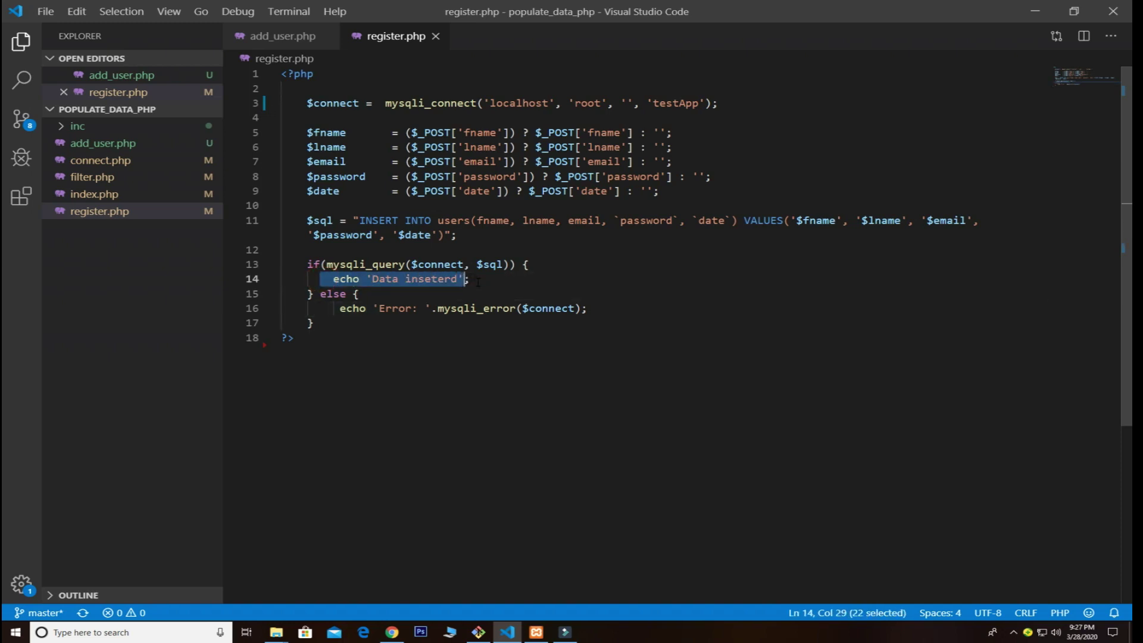
left_click_drag(339, 308, 590, 307)
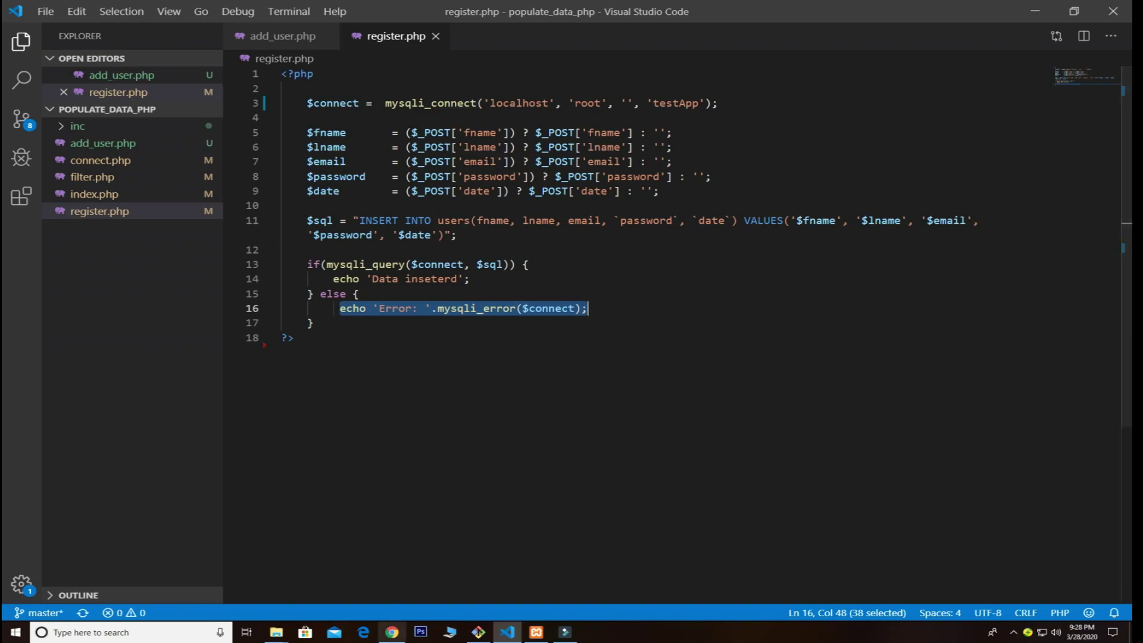
left_click(391, 632)
left_click(39, 8)
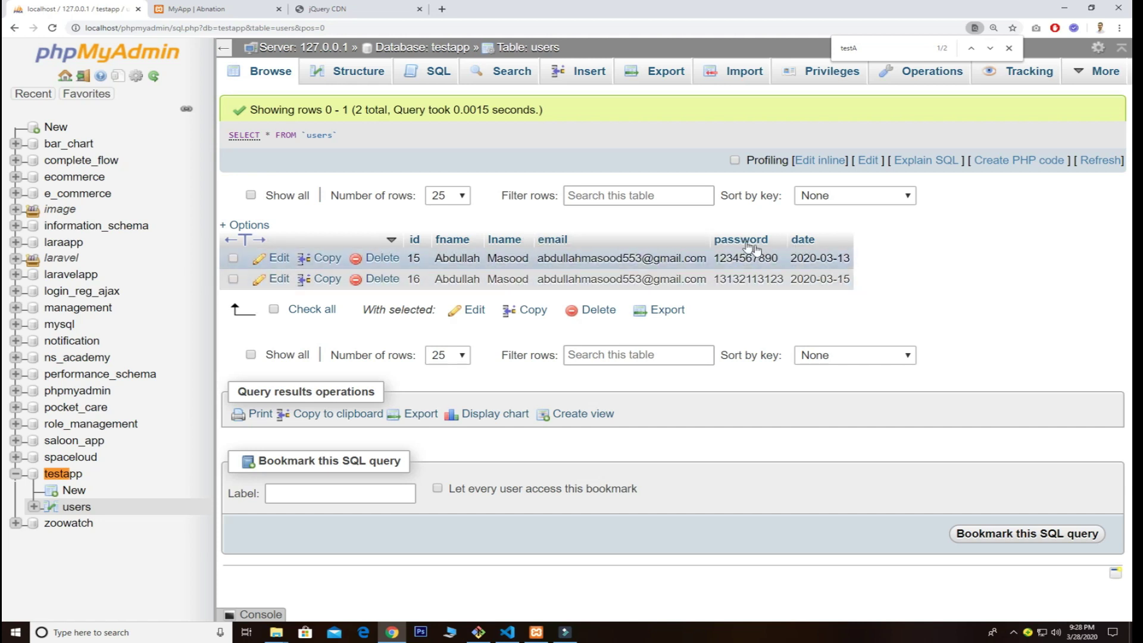
Switch from phpMyAdmin to the MyApp | Abnation Account Register tab
left_click(179, 8)
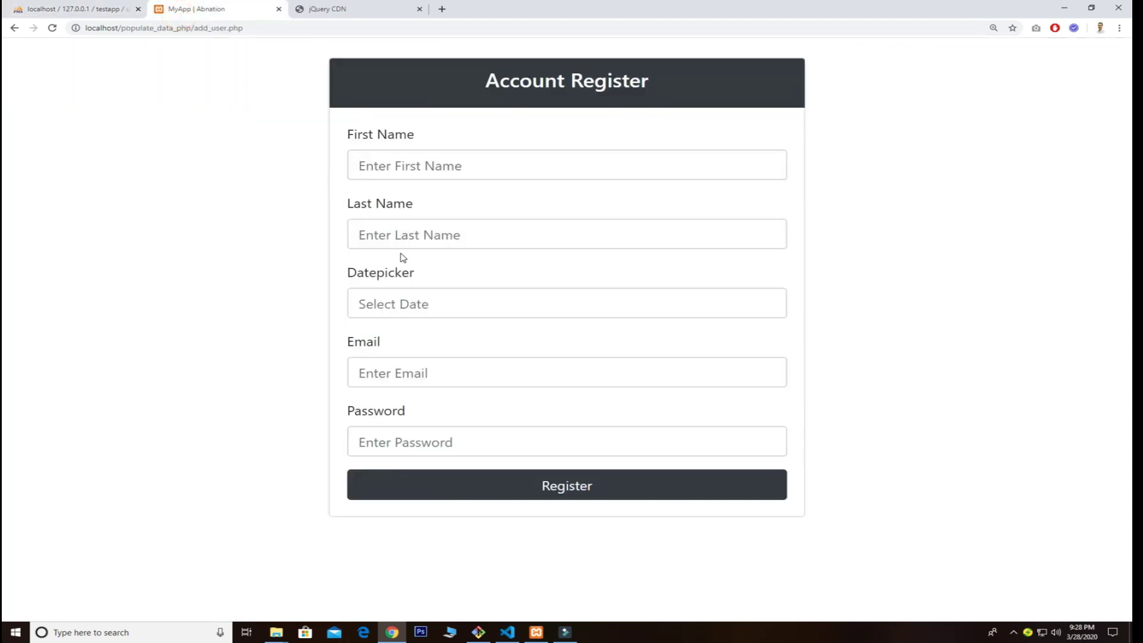